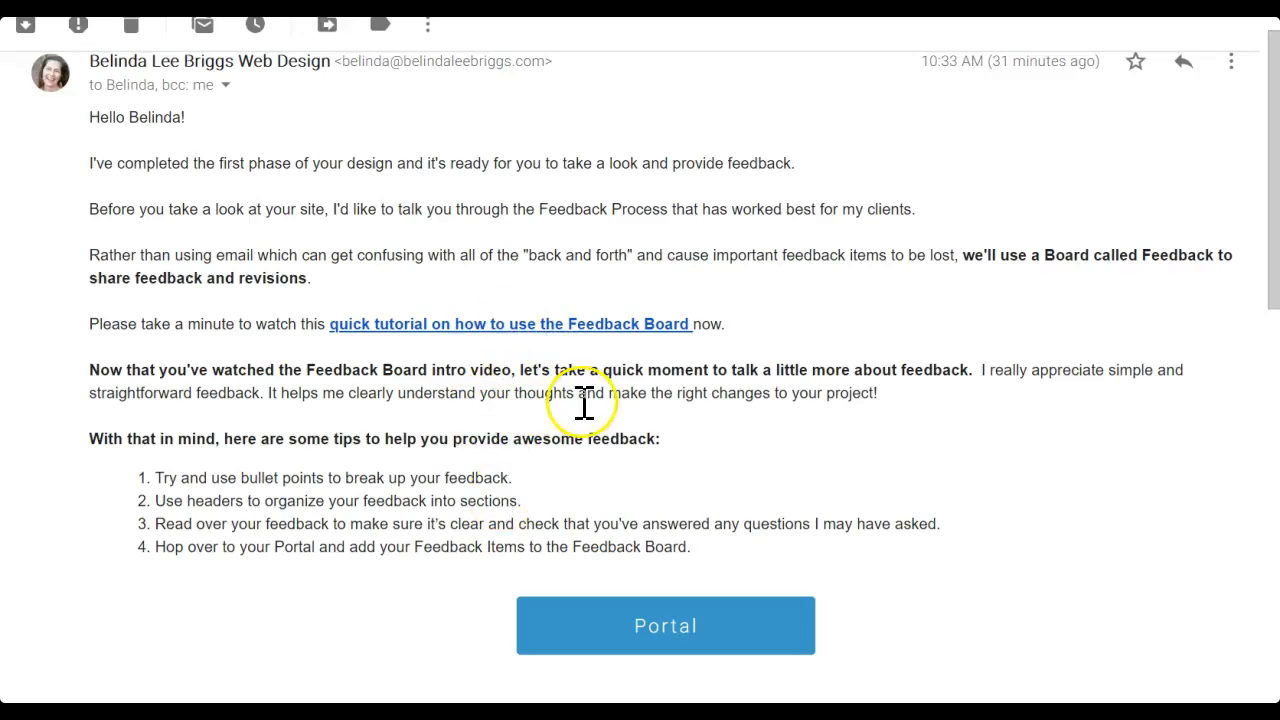
Step: Read the email's feedback tips and its final thought about taking notes during the design walk-through video
scroll(583, 400, "down", 2)
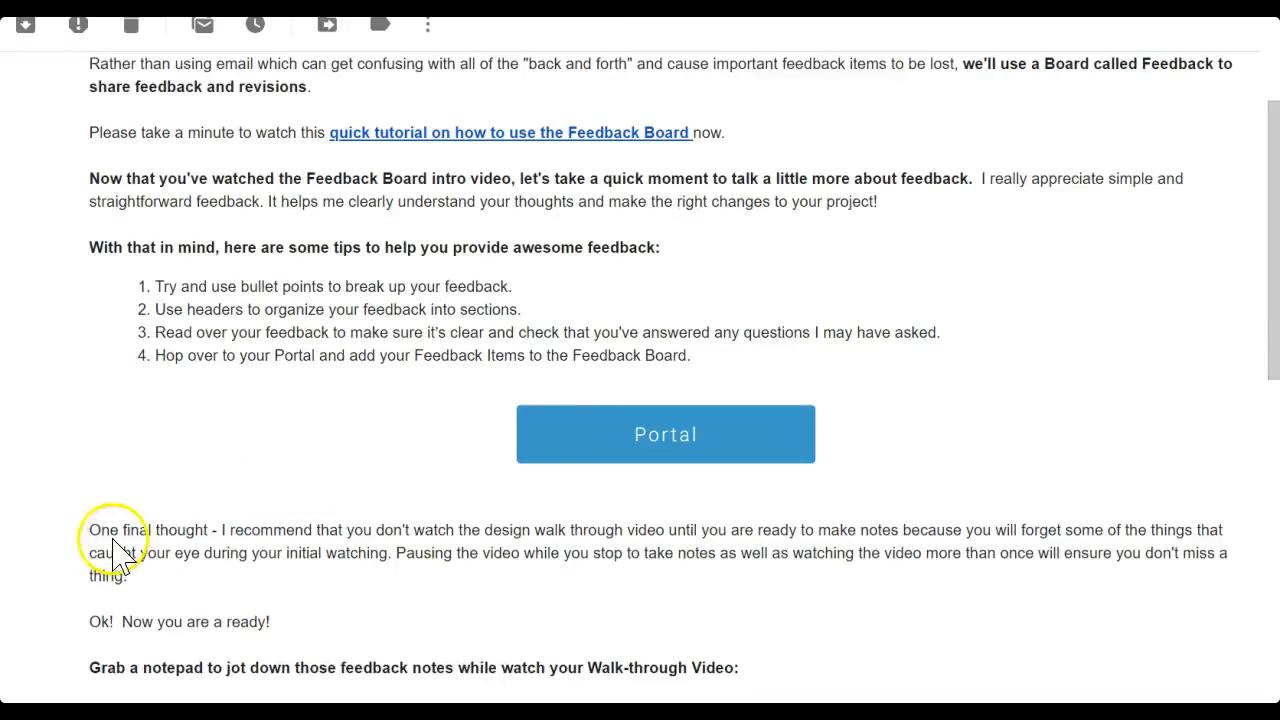
left_click_drag(87, 527, 153, 556)
left_click(152, 556)
scroll(255, 530, "up", 2)
scroll(255, 530, "down", 1)
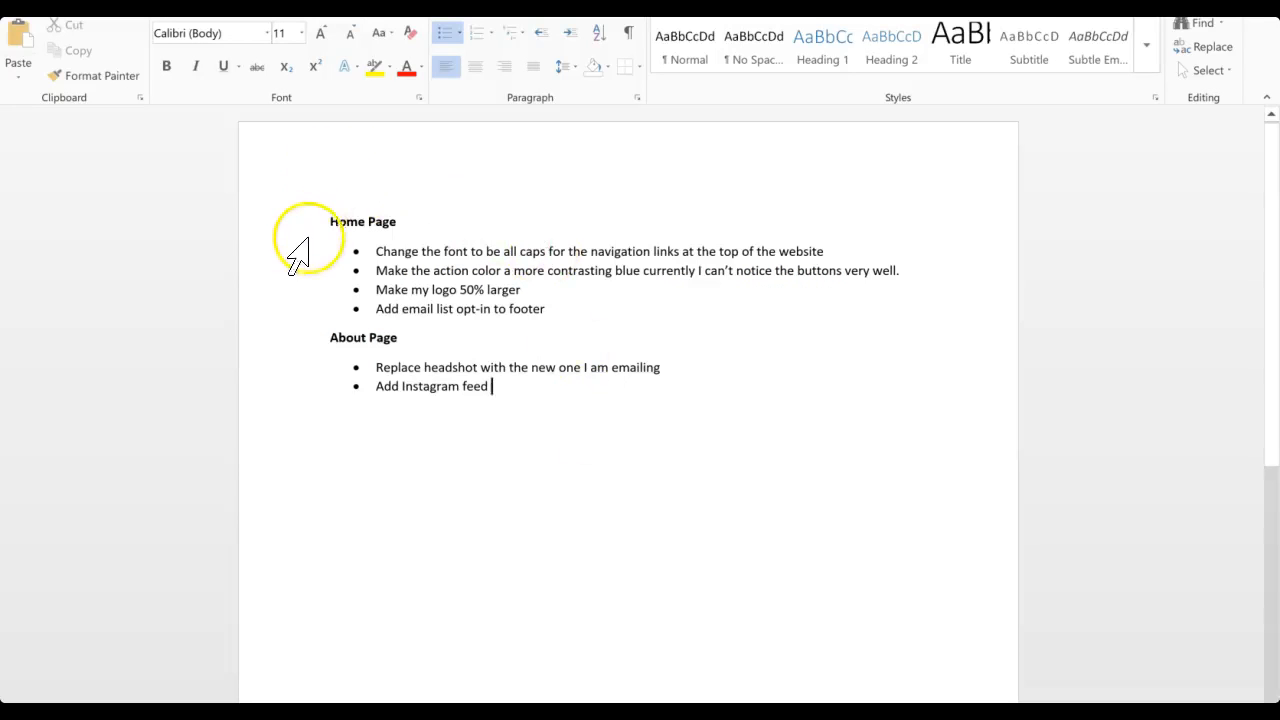
Step: Review the Home Page and About Page headings and the headshot replacement bullet in the Word feedback notes
left_click(284, 223)
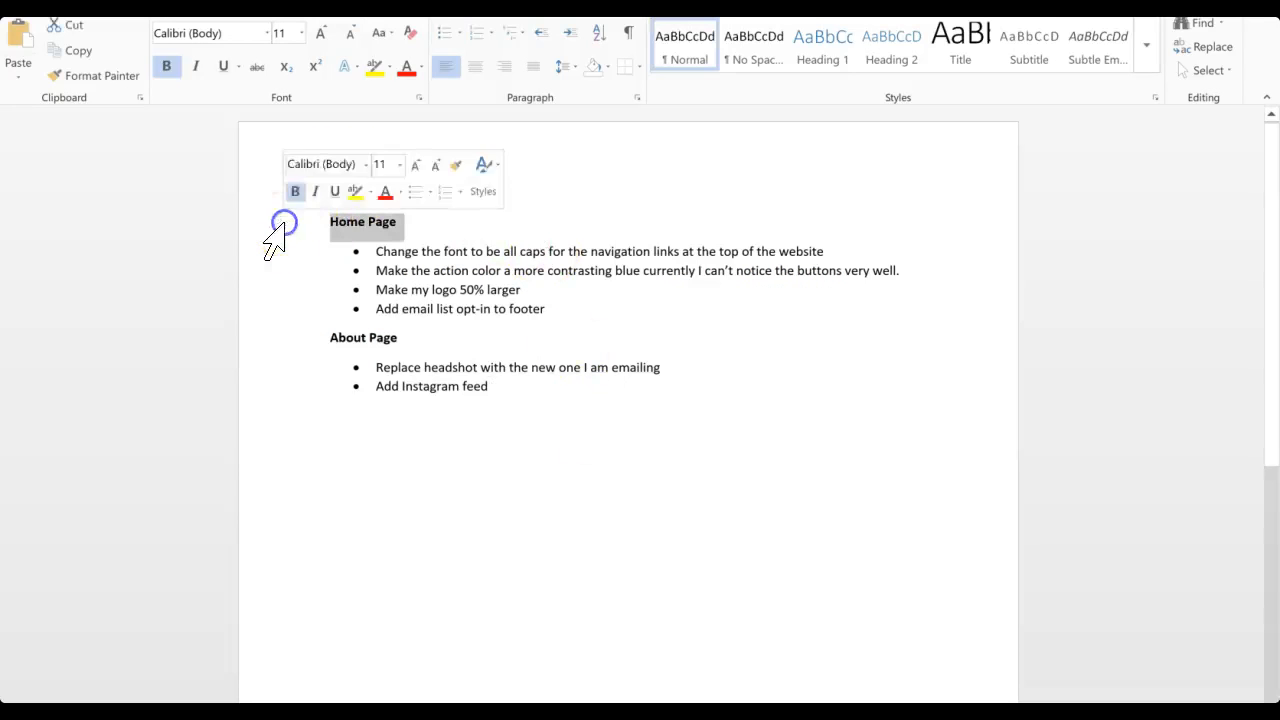
left_click(257, 341)
left_click(268, 226)
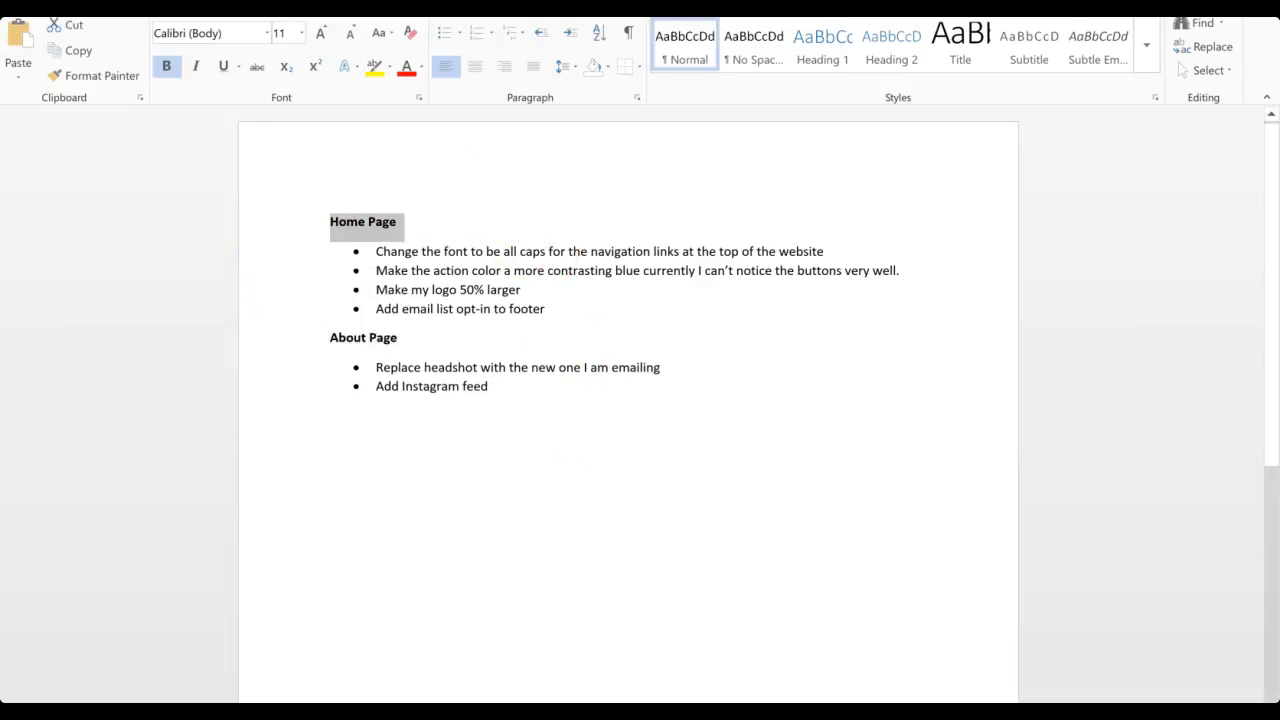
left_click(289, 342)
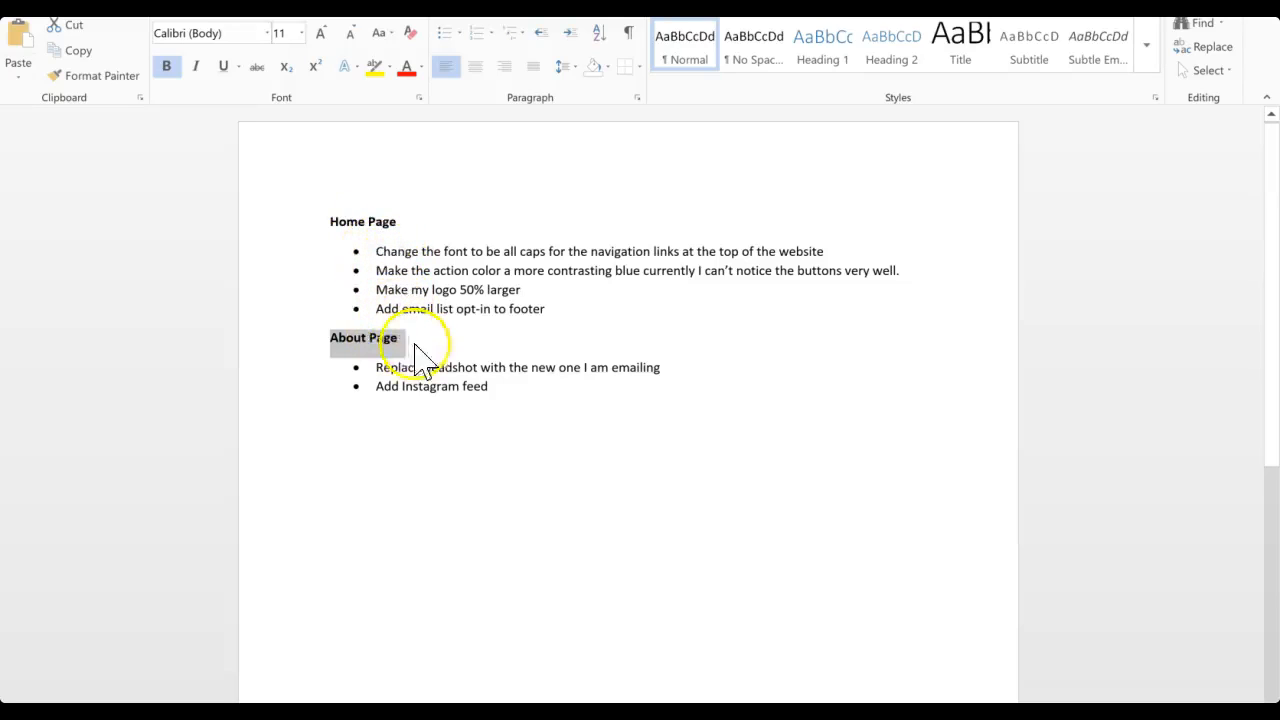
left_click(608, 392)
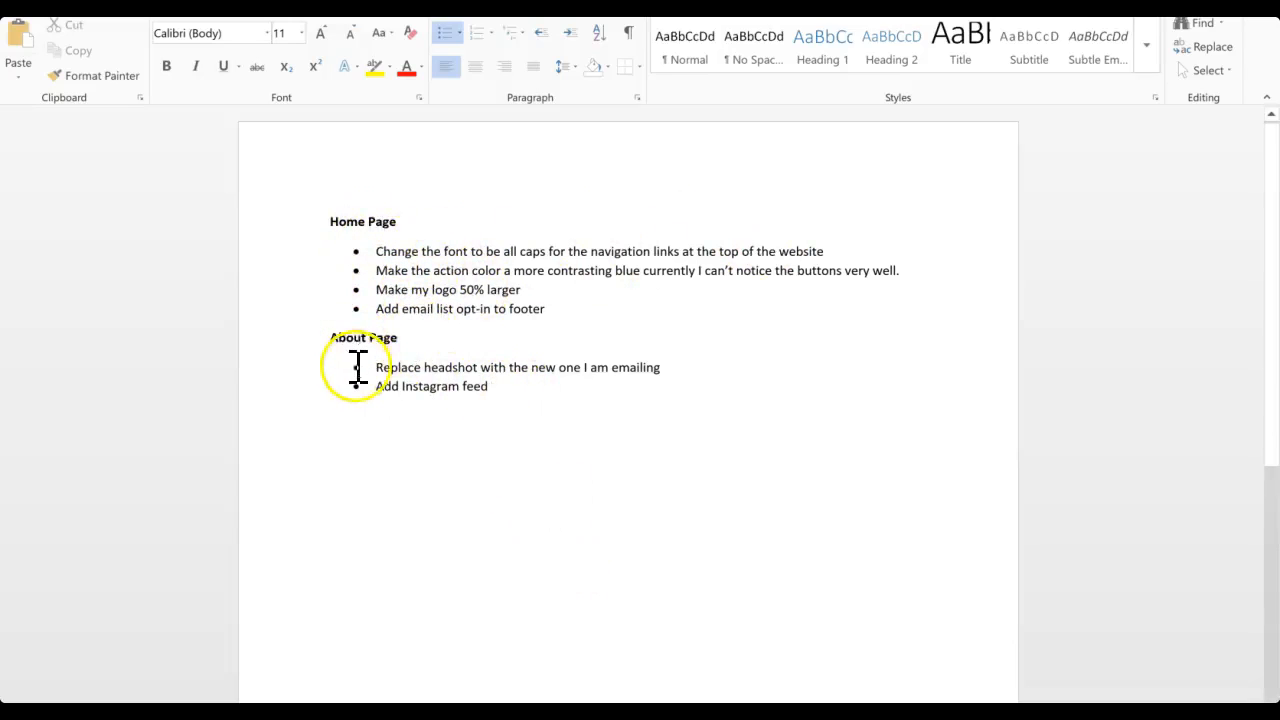
left_click_drag(377, 367, 660, 364)
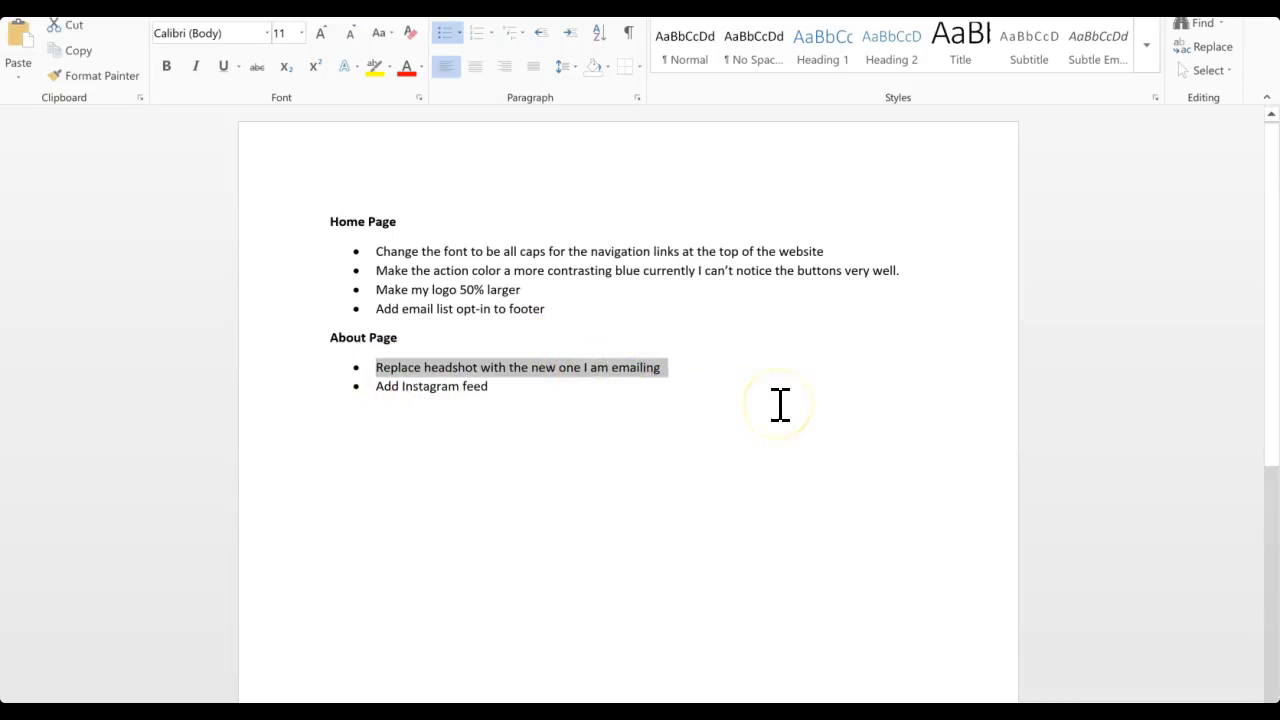
left_click(735, 431)
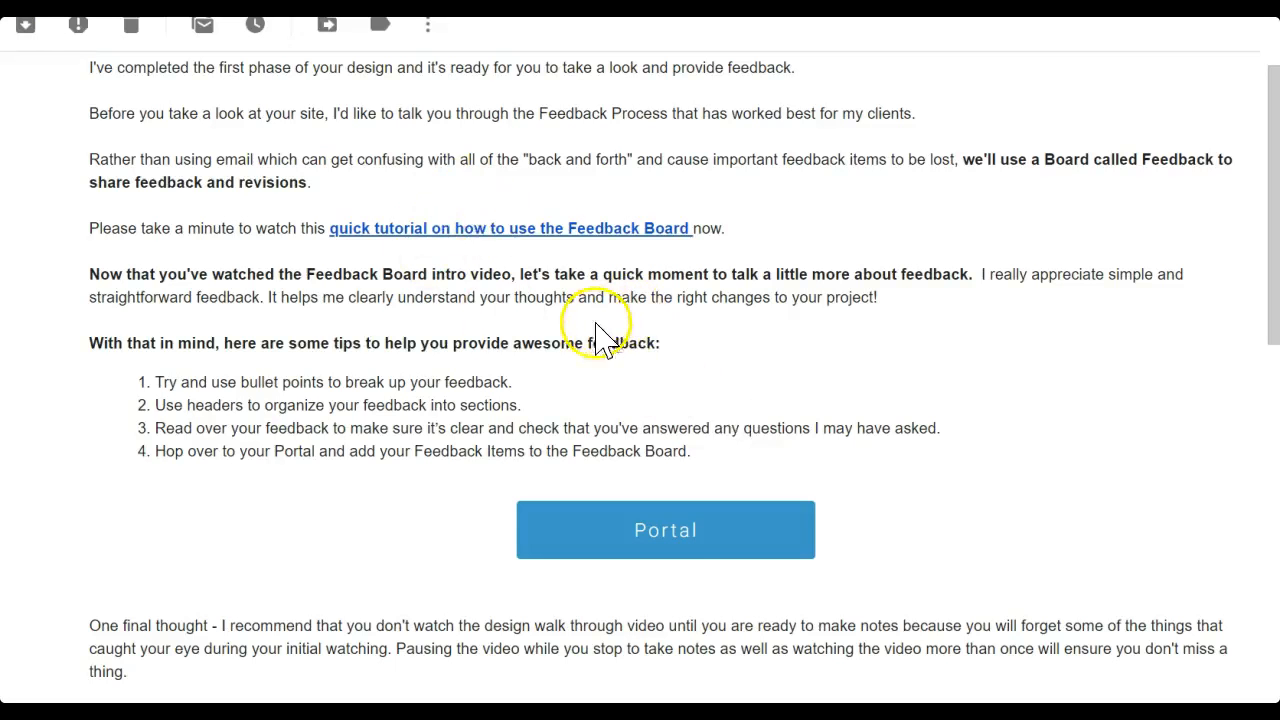
Step: Open the client portal from the email and sign in with the client area password
left_click(620, 545)
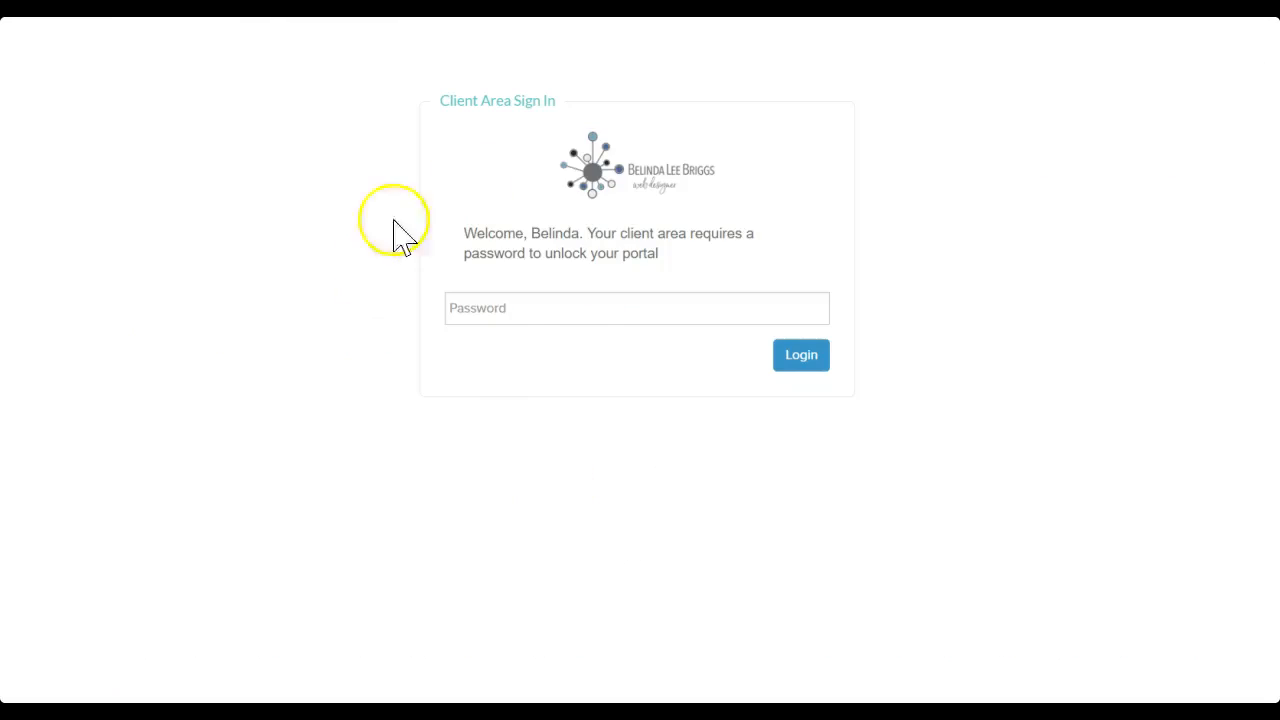
left_click(557, 310)
left_click(565, 385)
left_click(790, 355)
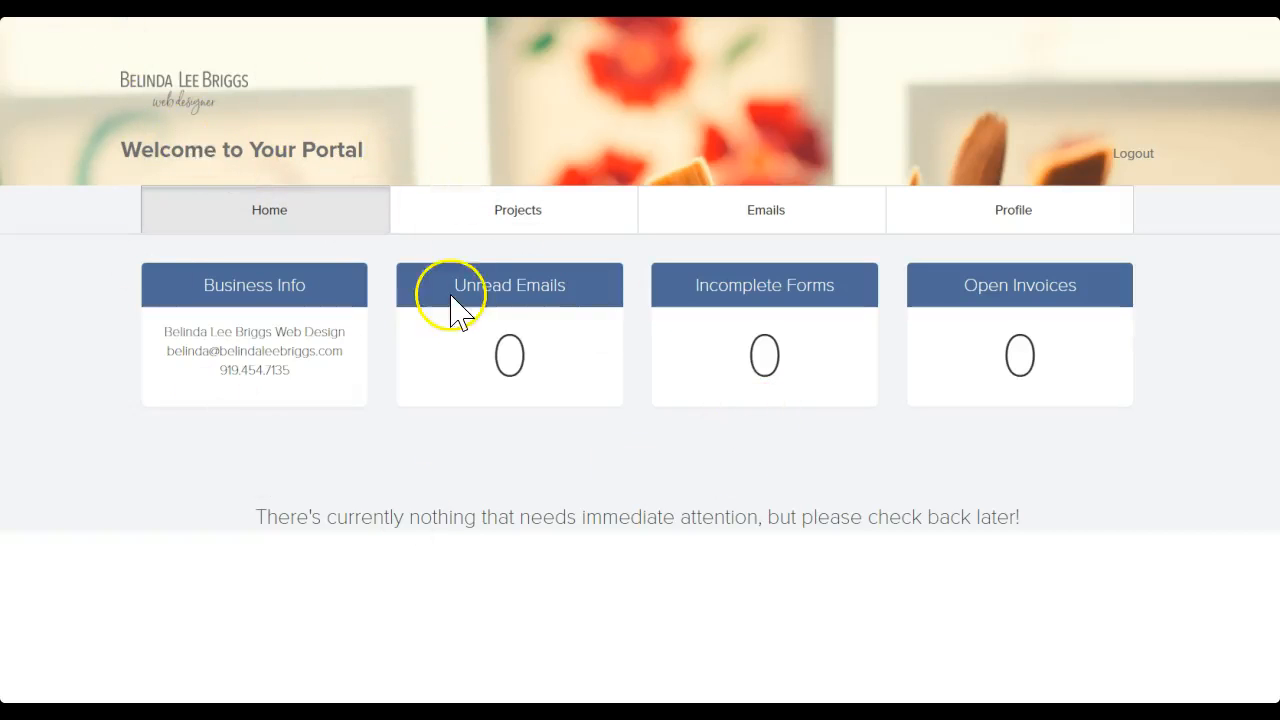
Step: Open the "Feedback: Home + About" board of the Overhead project in the portal
left_click(484, 226)
left_click(503, 320)
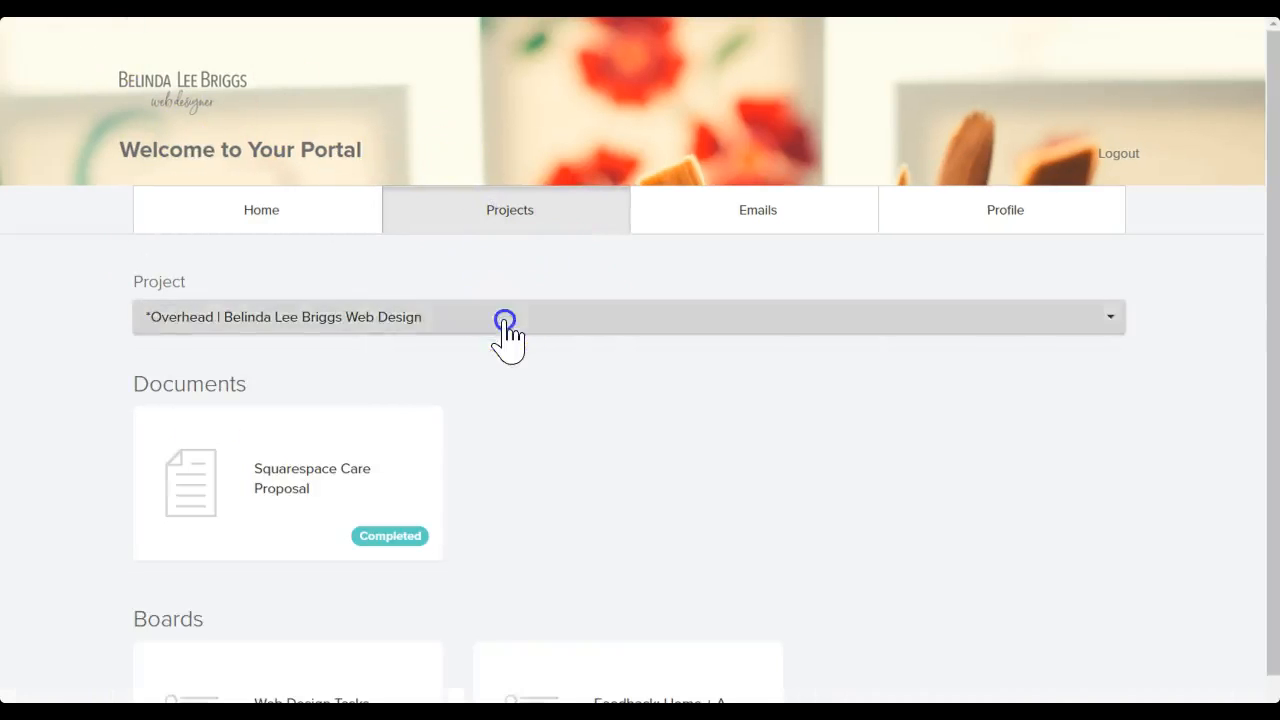
left_click(563, 400)
scroll(712, 425, "down", 1)
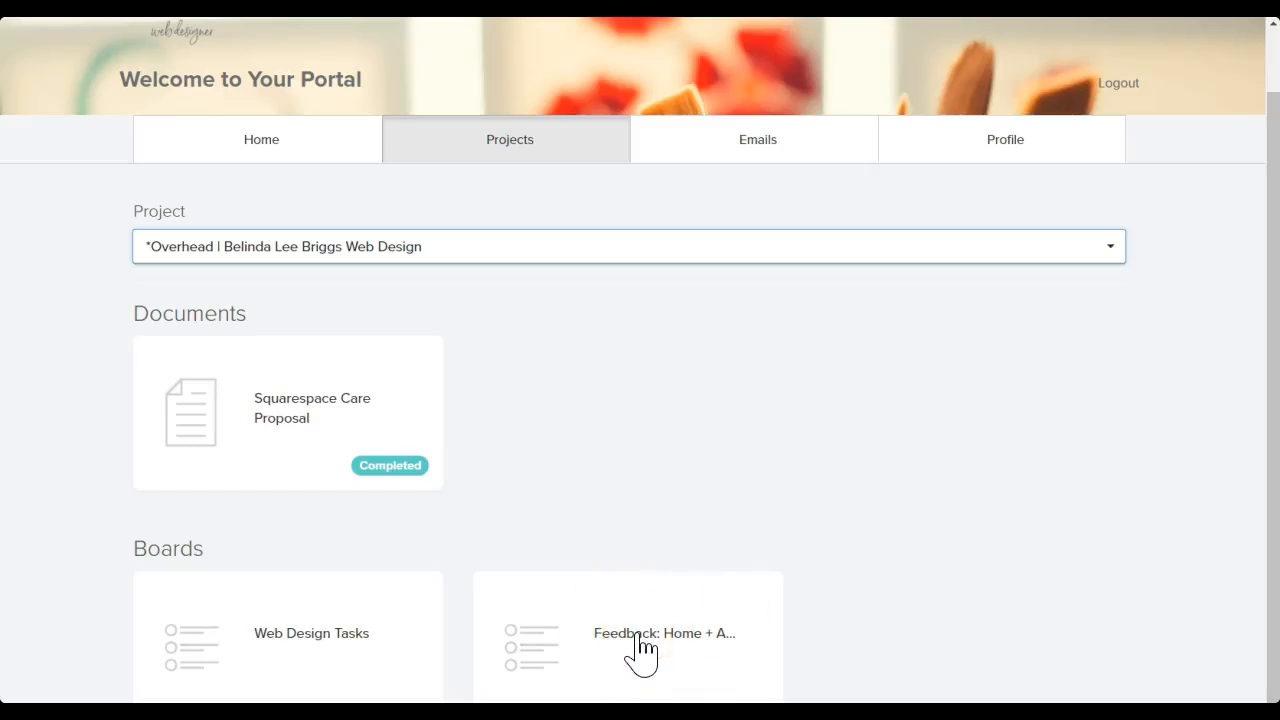
left_click(716, 634)
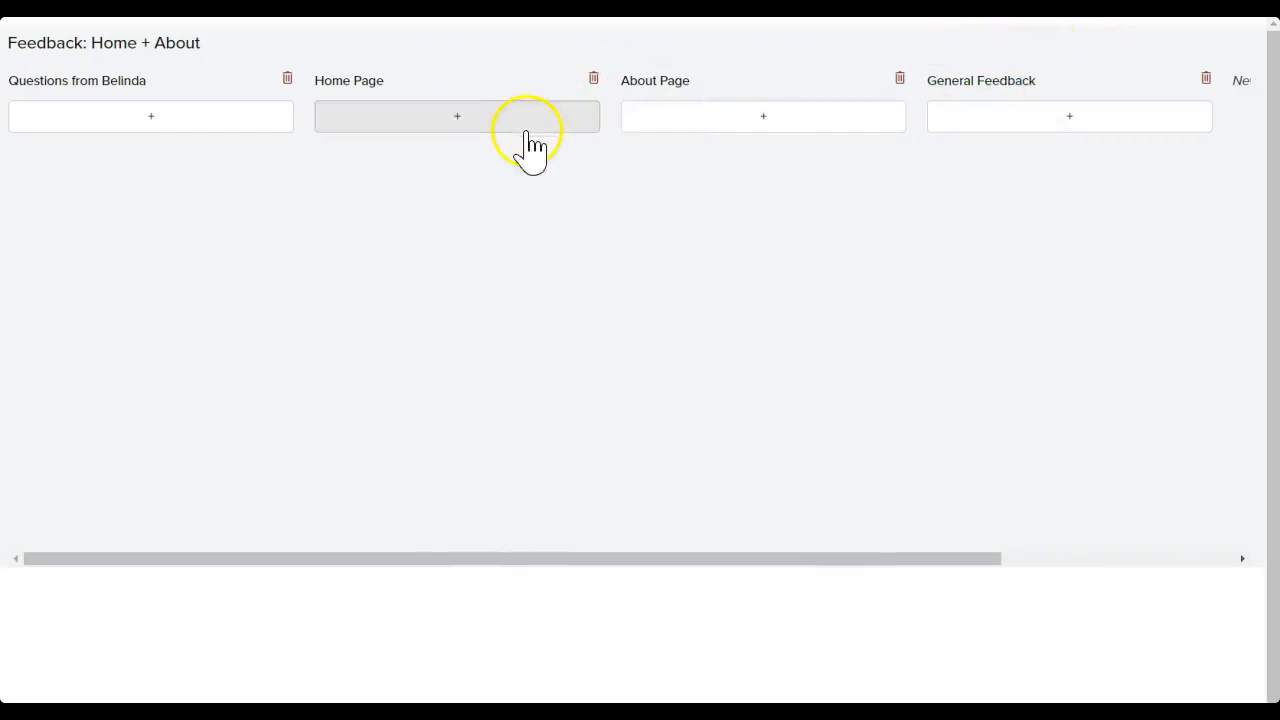
left_click(980, 112)
left_click(437, 128)
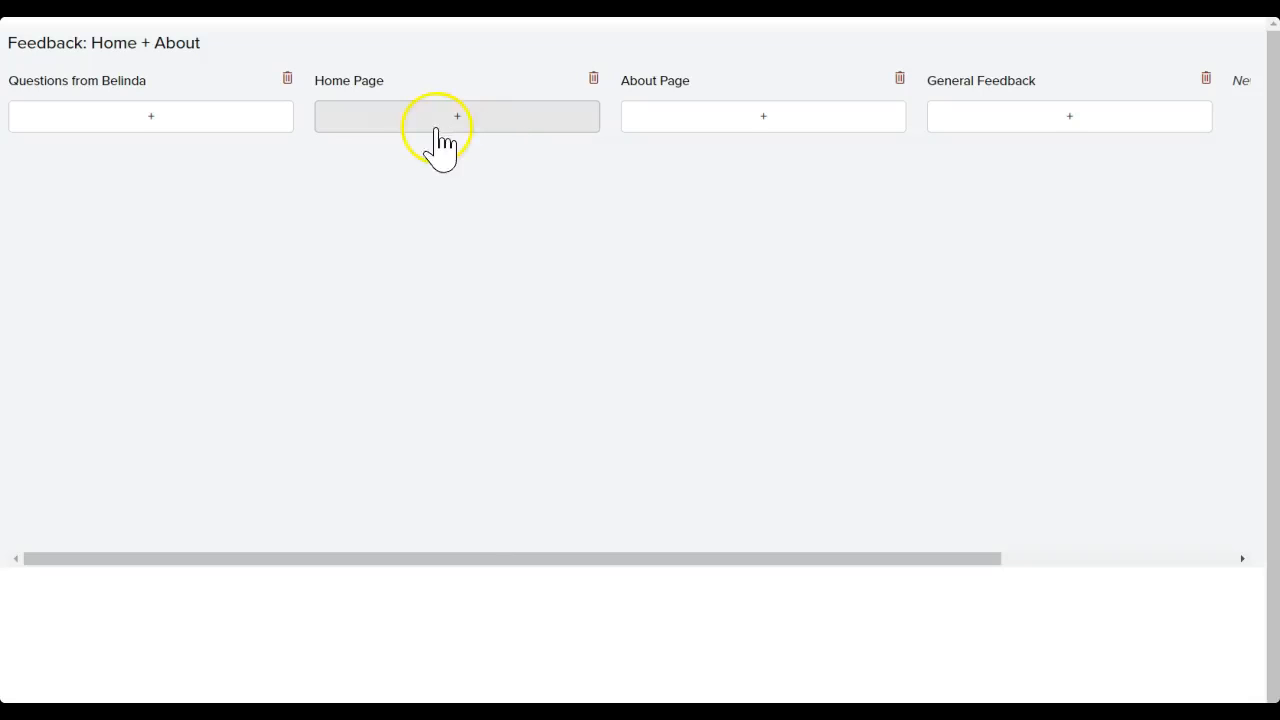
left_click(470, 122)
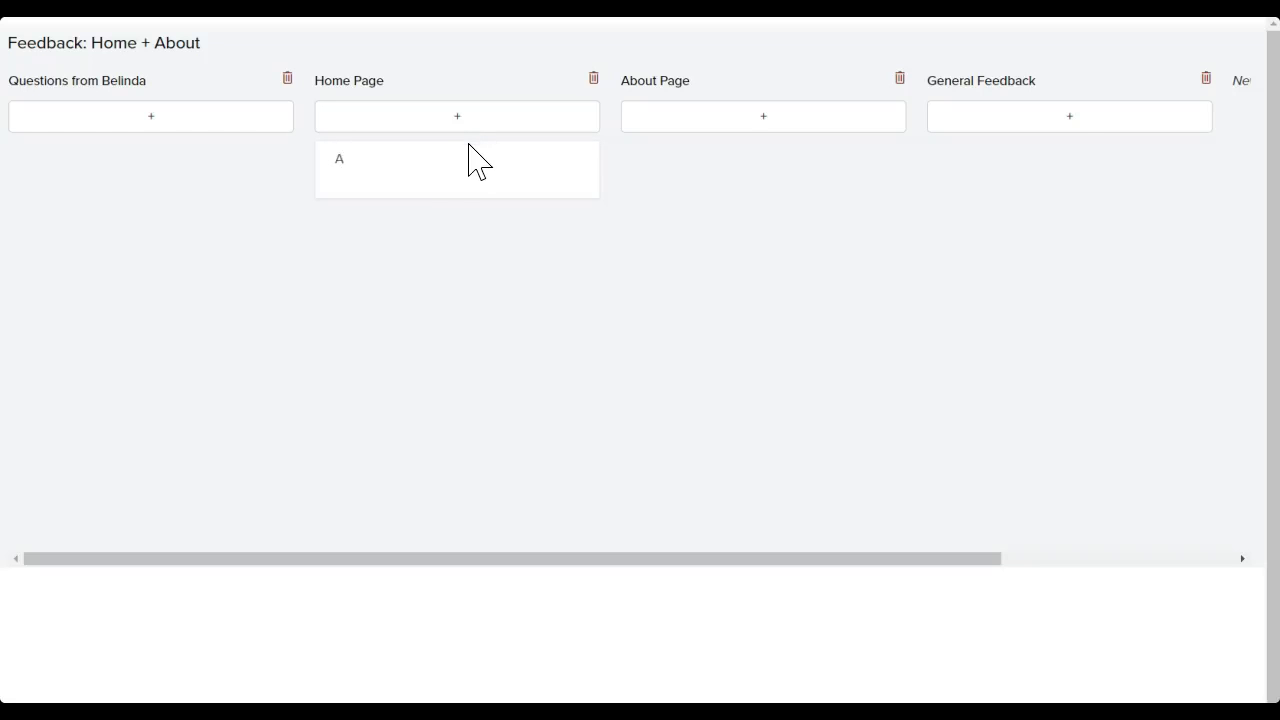
type("Ad")
type(".")
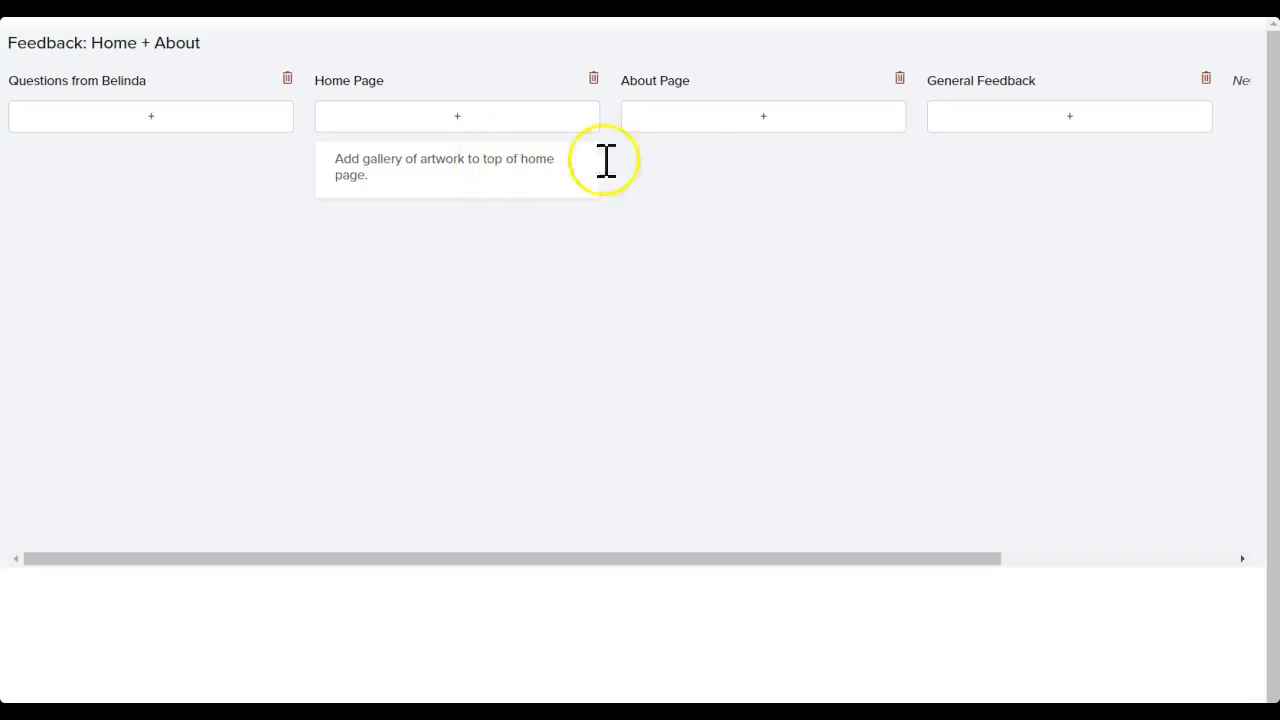
left_click(714, 193)
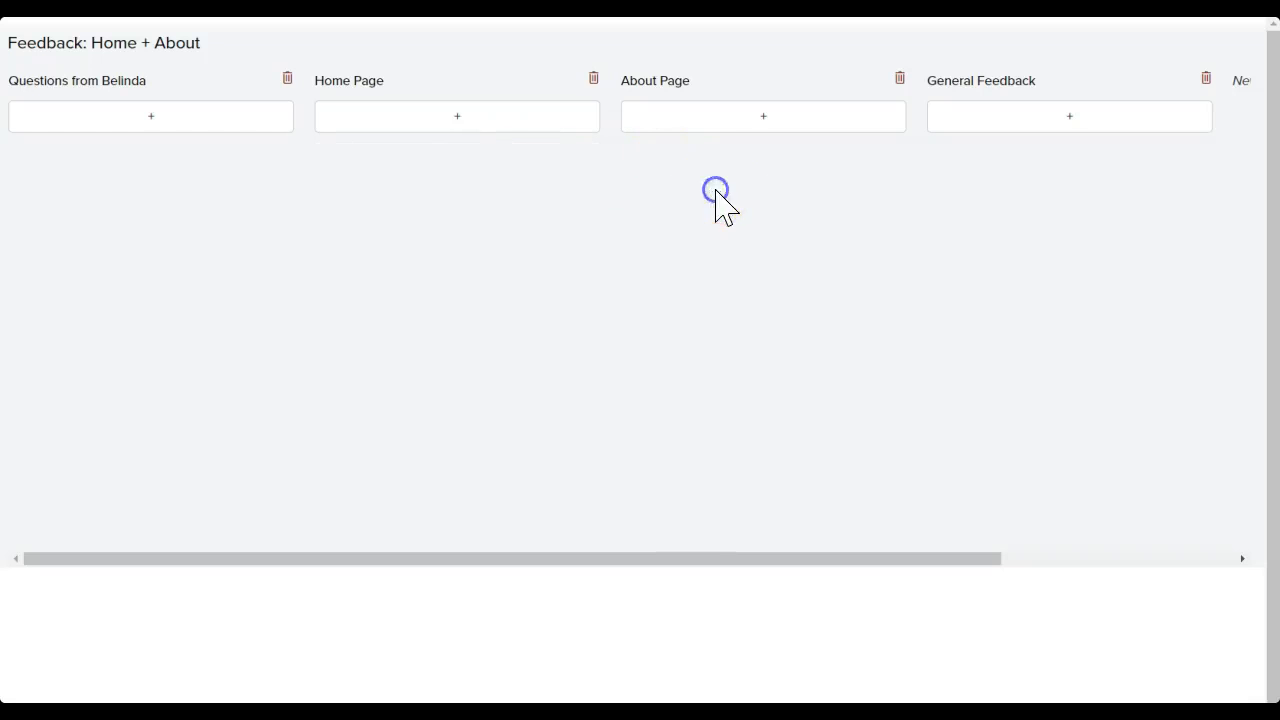
Step: Add the feedback item "Add artwork gallery to home page" to the Home Page list
left_click(462, 128)
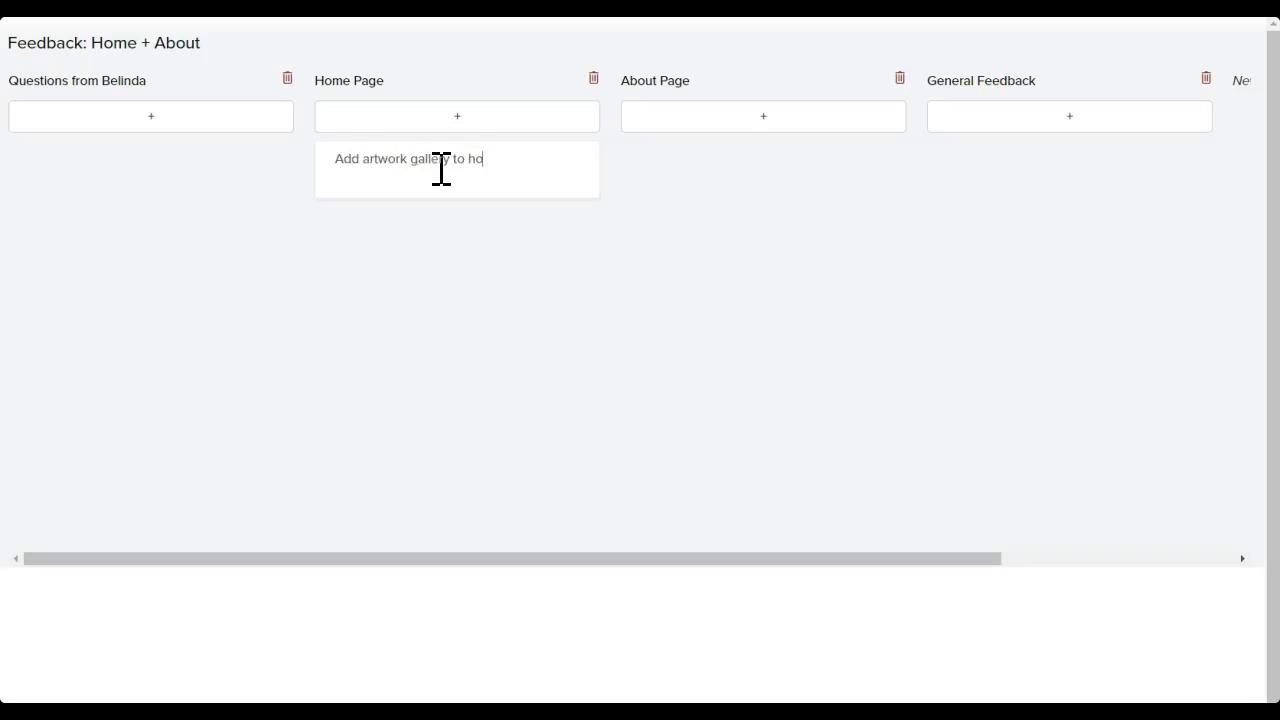
key("Return")
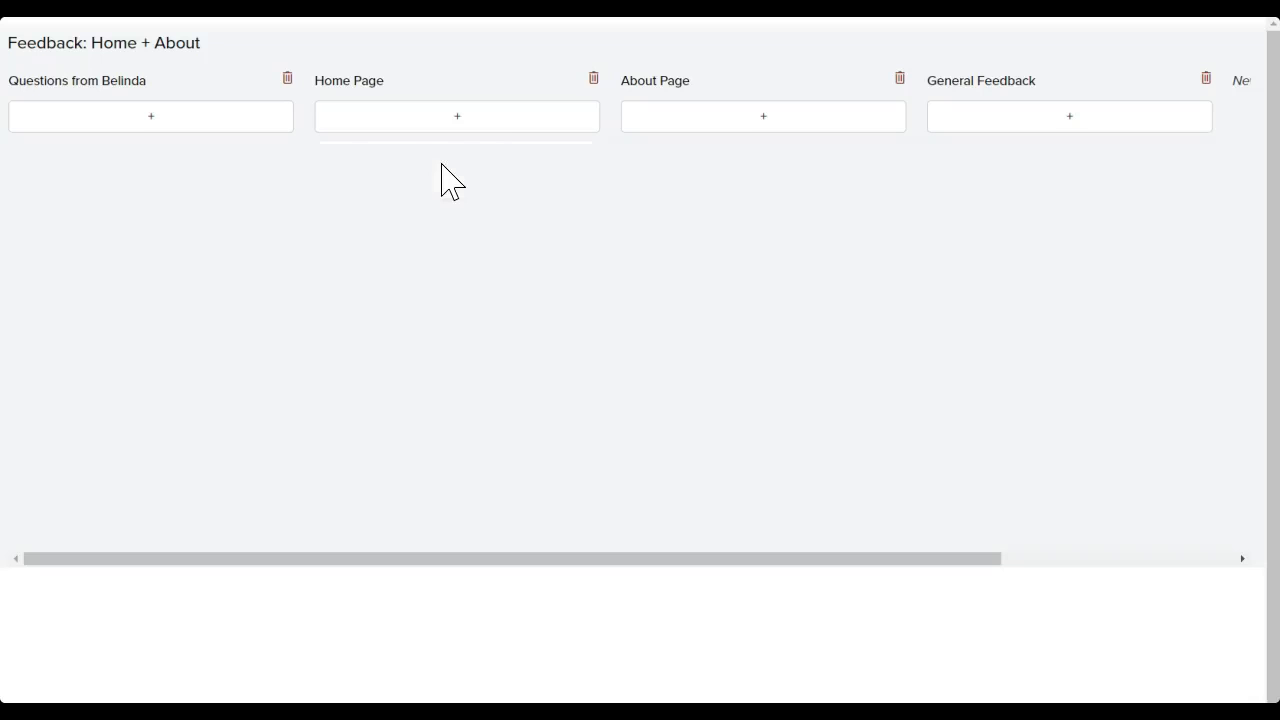
left_click(459, 117)
left_click(458, 118)
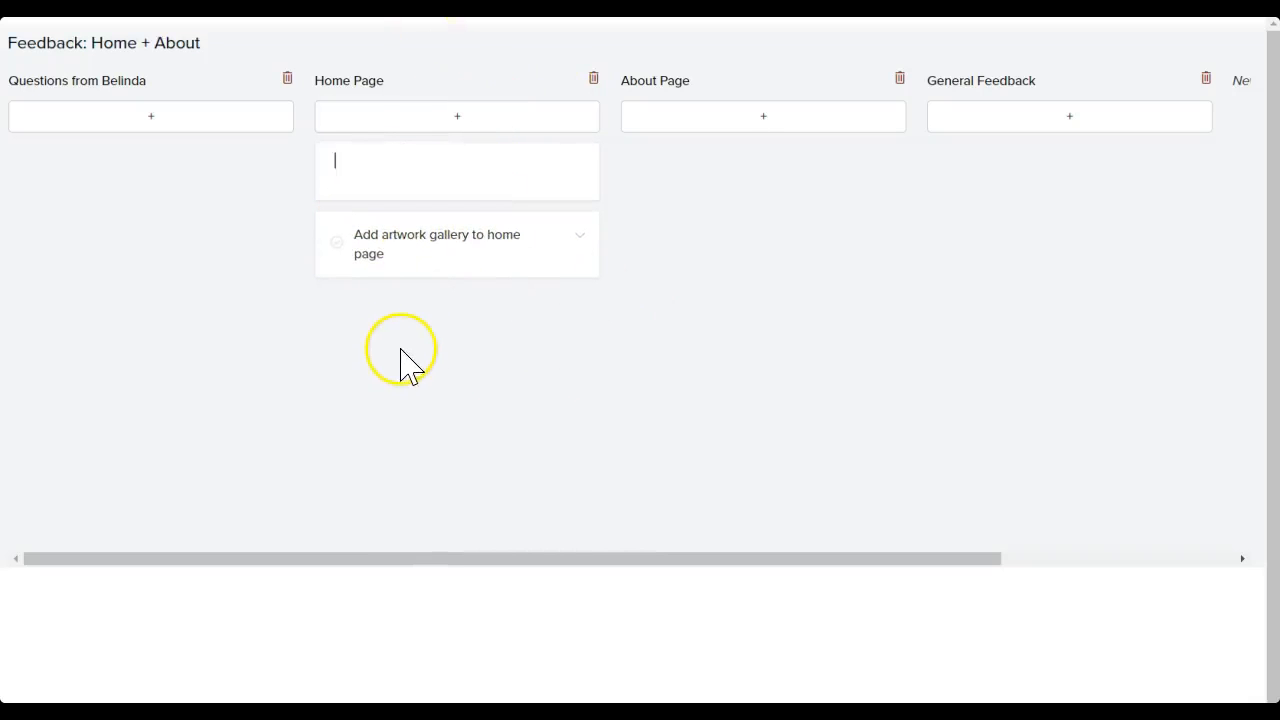
left_click(576, 313)
Step: Copy the Word note about all-caps navigation links and save it as a new Home Page item on the feedback board
key("alt+Tab")
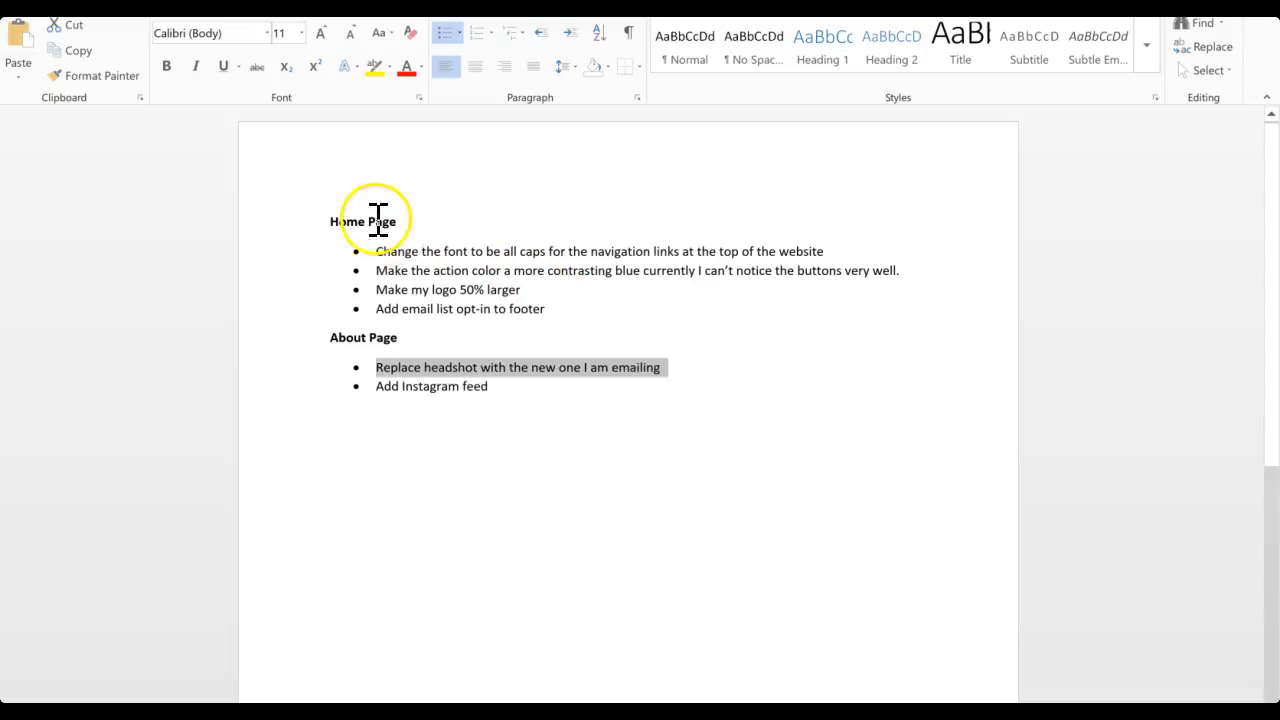
left_click_drag(374, 250, 818, 251)
key("ctrl+c")
left_click(818, 252)
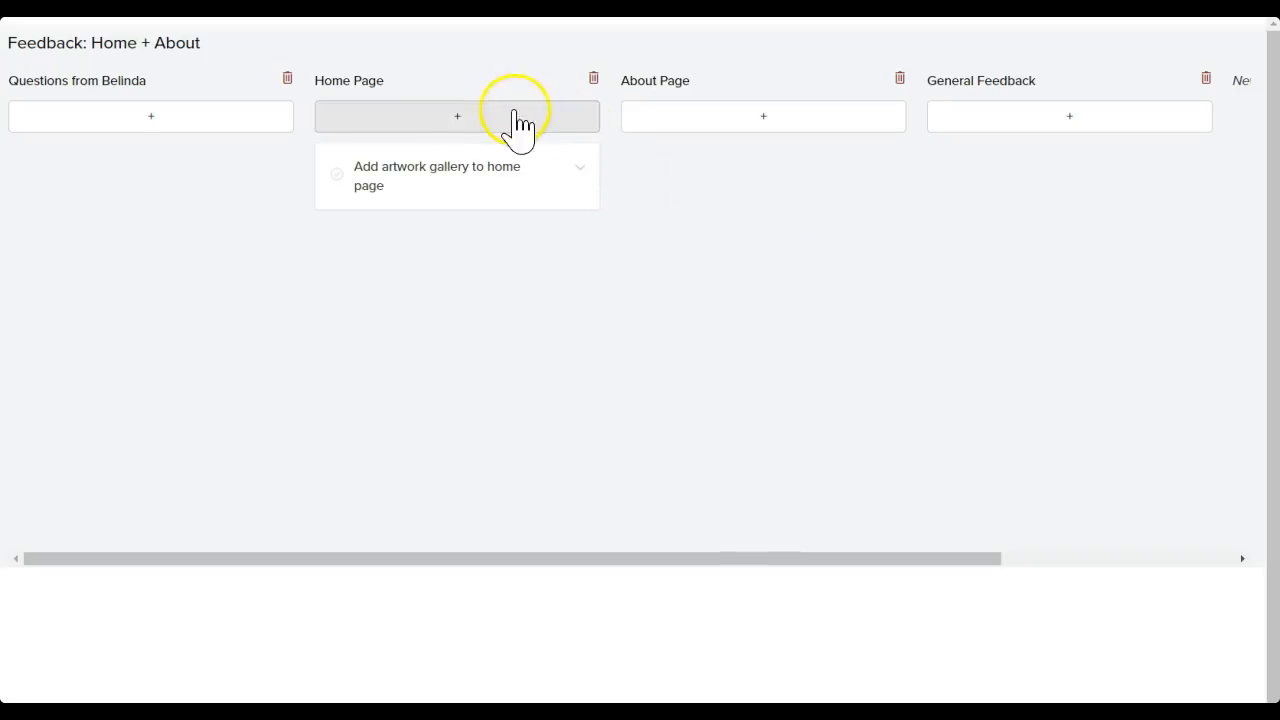
left_click(514, 116)
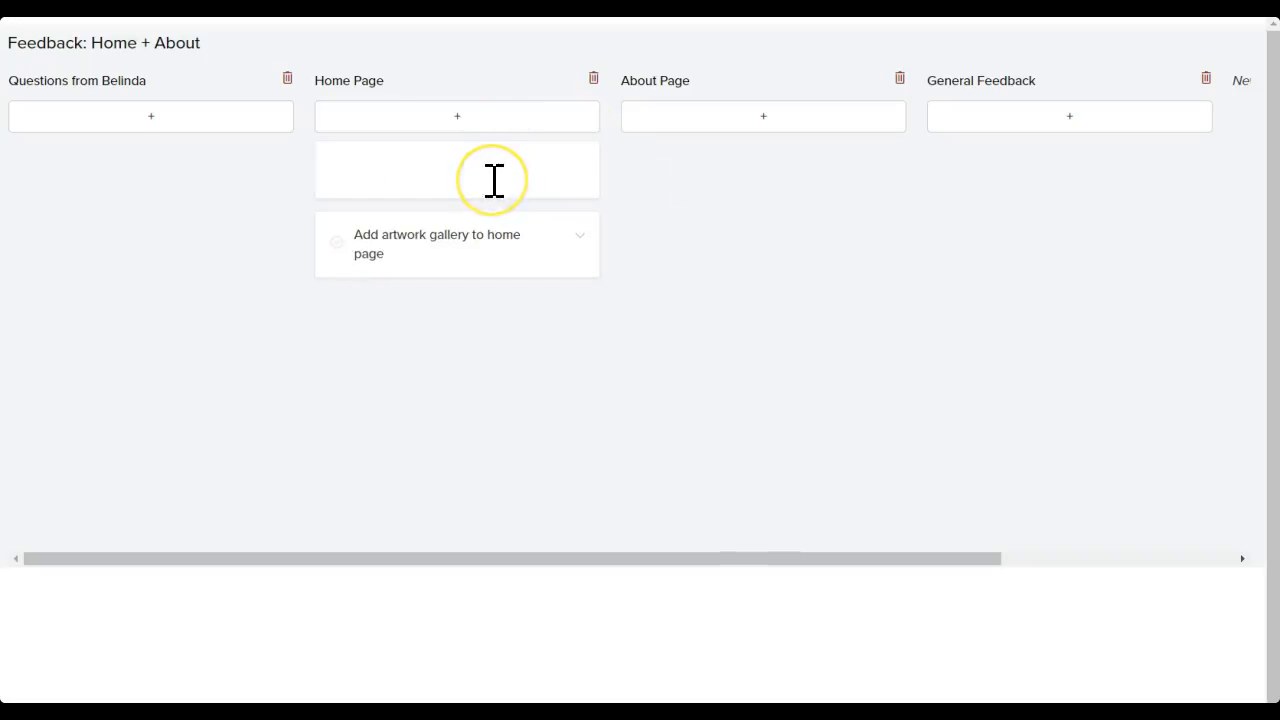
key("ctrl+v")
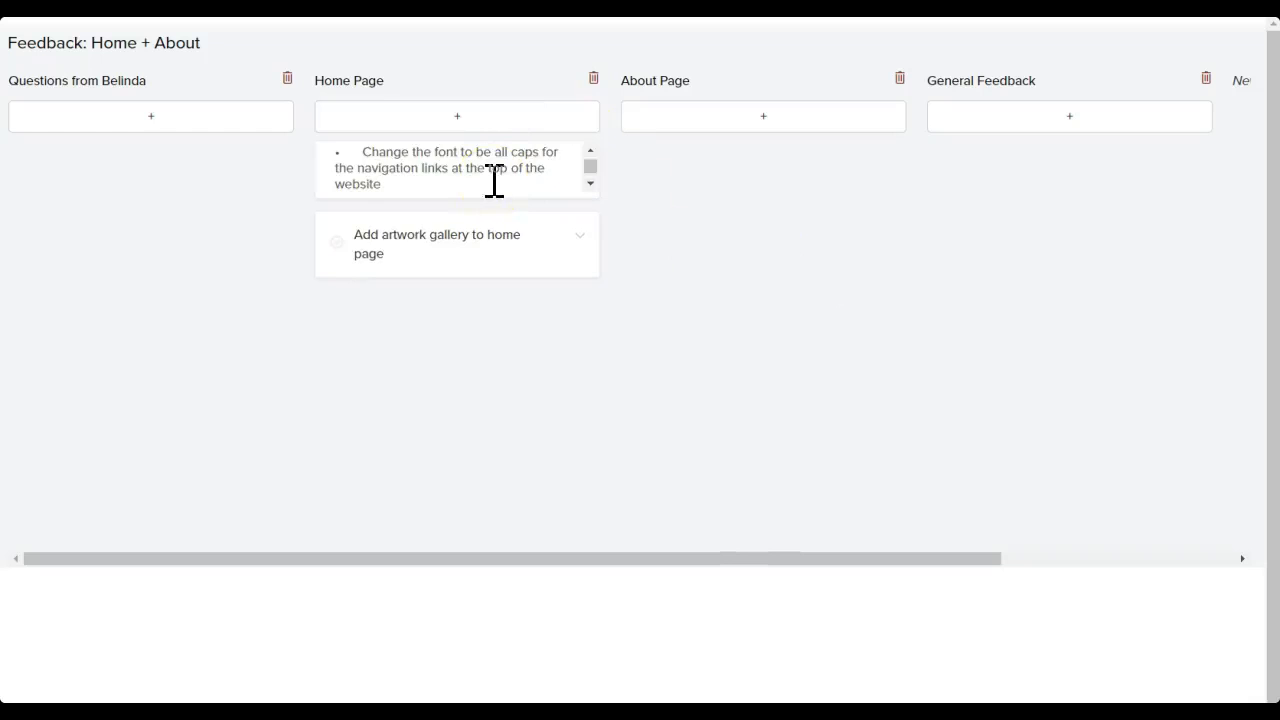
key("Return")
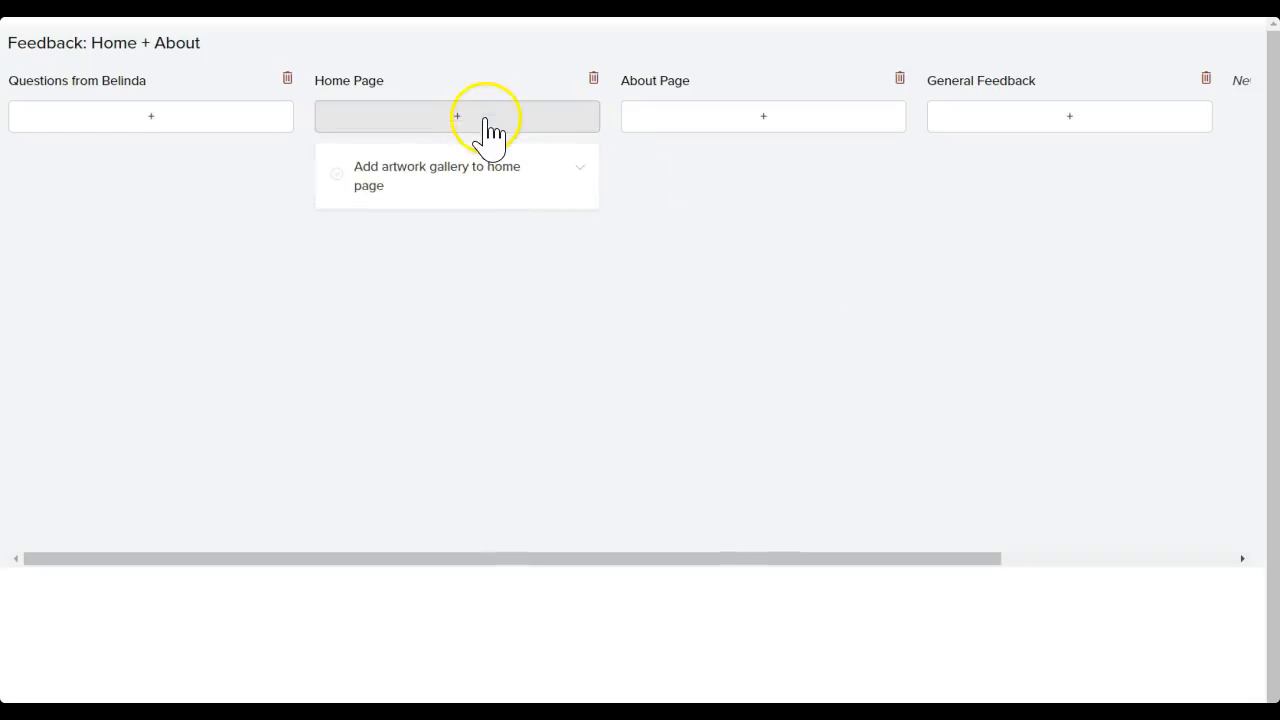
Step: Copy the Word note about a more contrasting blue action color into a new Home Page item on the board
left_click(485, 117)
key("alt+Tab")
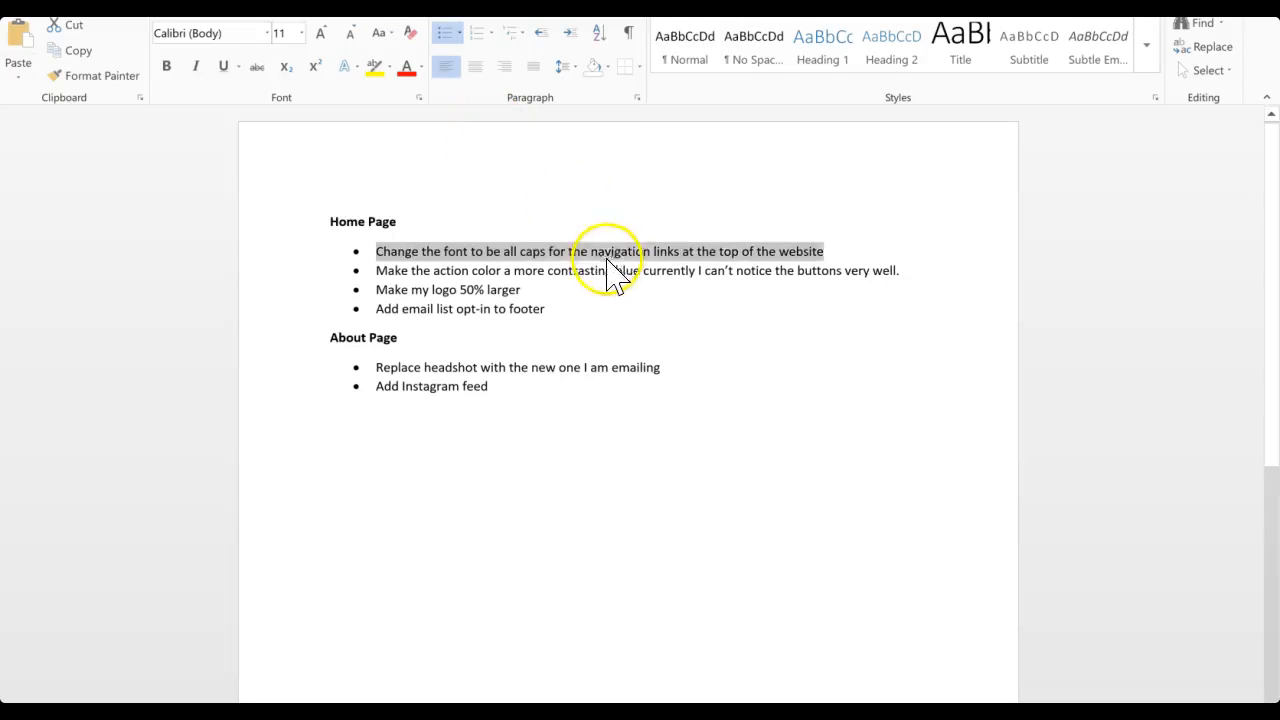
left_click(873, 270)
left_click_drag(873, 270, 354, 274)
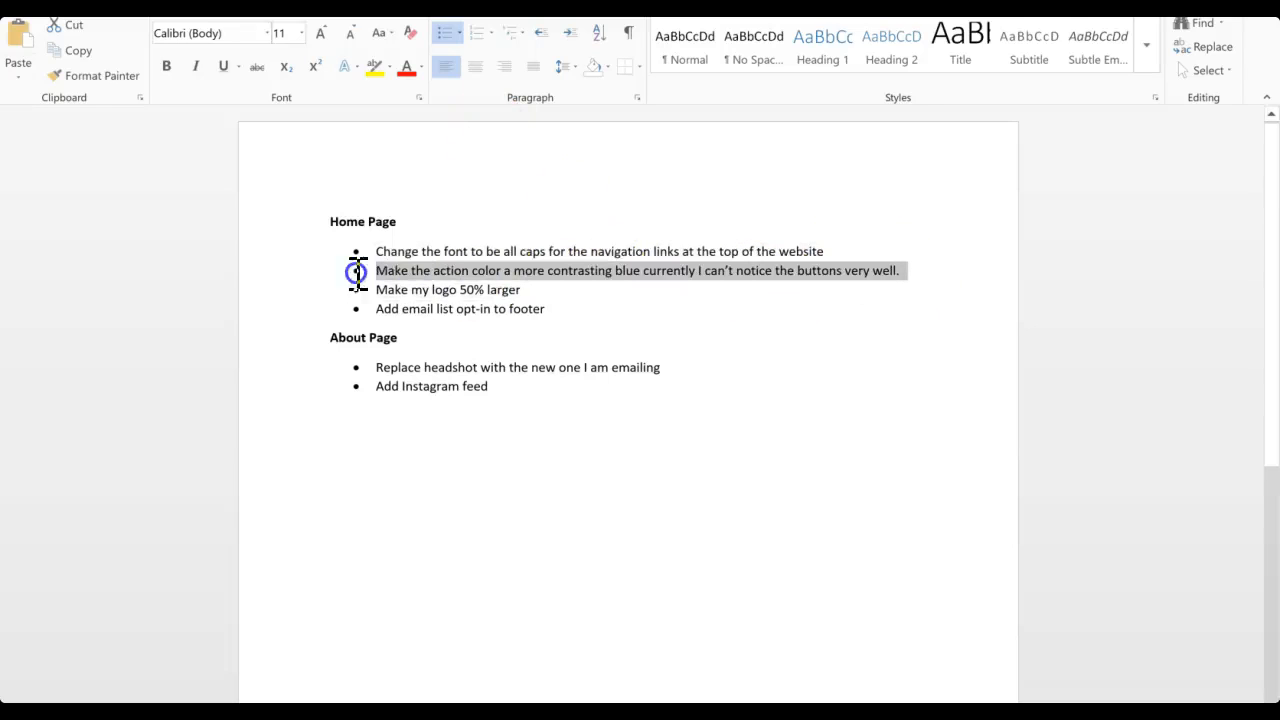
key("ctrl+c")
key("alt+Tab")
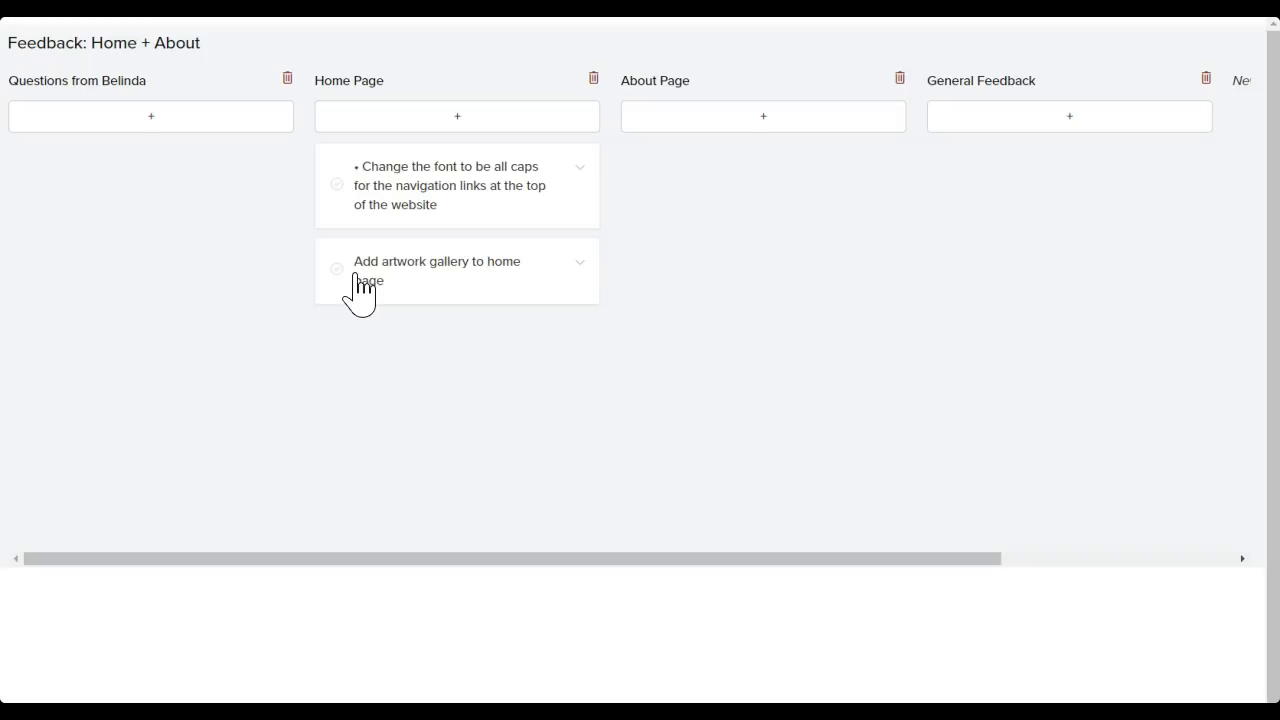
left_click(416, 120)
key("ctrl+v")
key("Return")
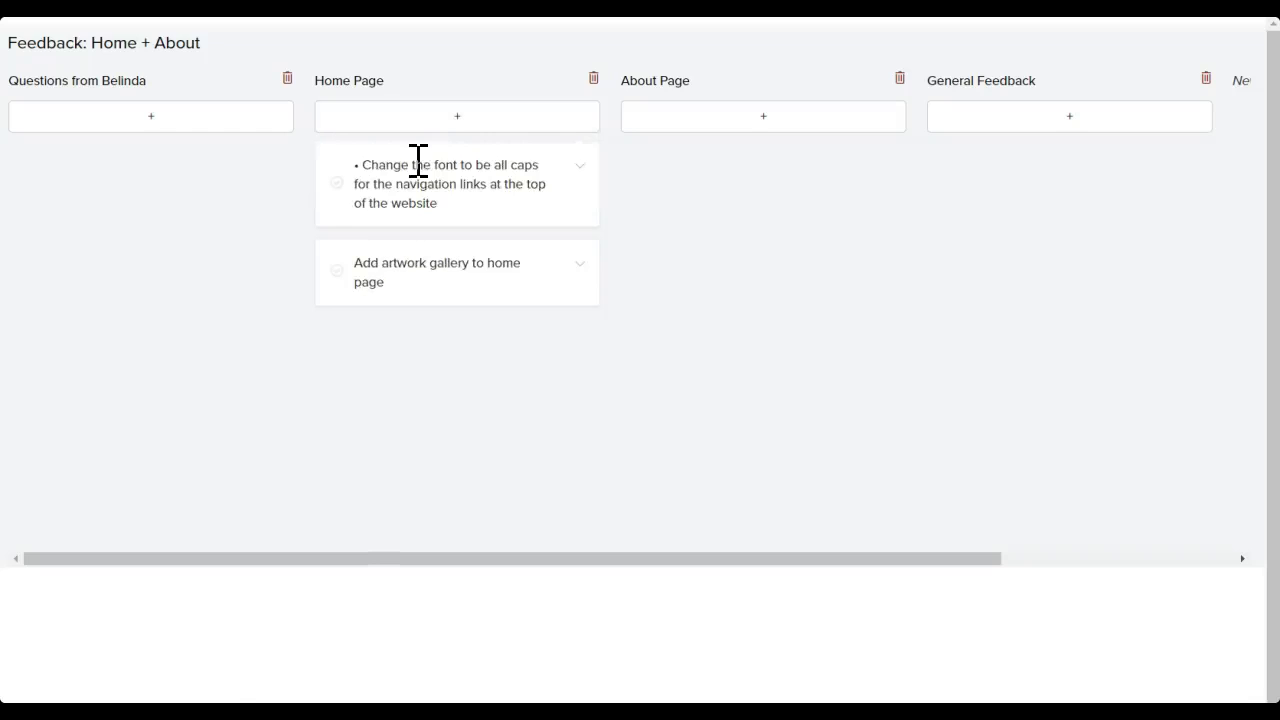
Step: Copy the "Make my logo 50% larger" note from Word into a new Home Page item on the board
key("alt+Tab")
left_click(518, 291)
left_click_drag(518, 291, 386, 289)
key("ctrl+c")
key("alt+Tab")
left_click(427, 120)
key("ctrl+v")
key("Return")
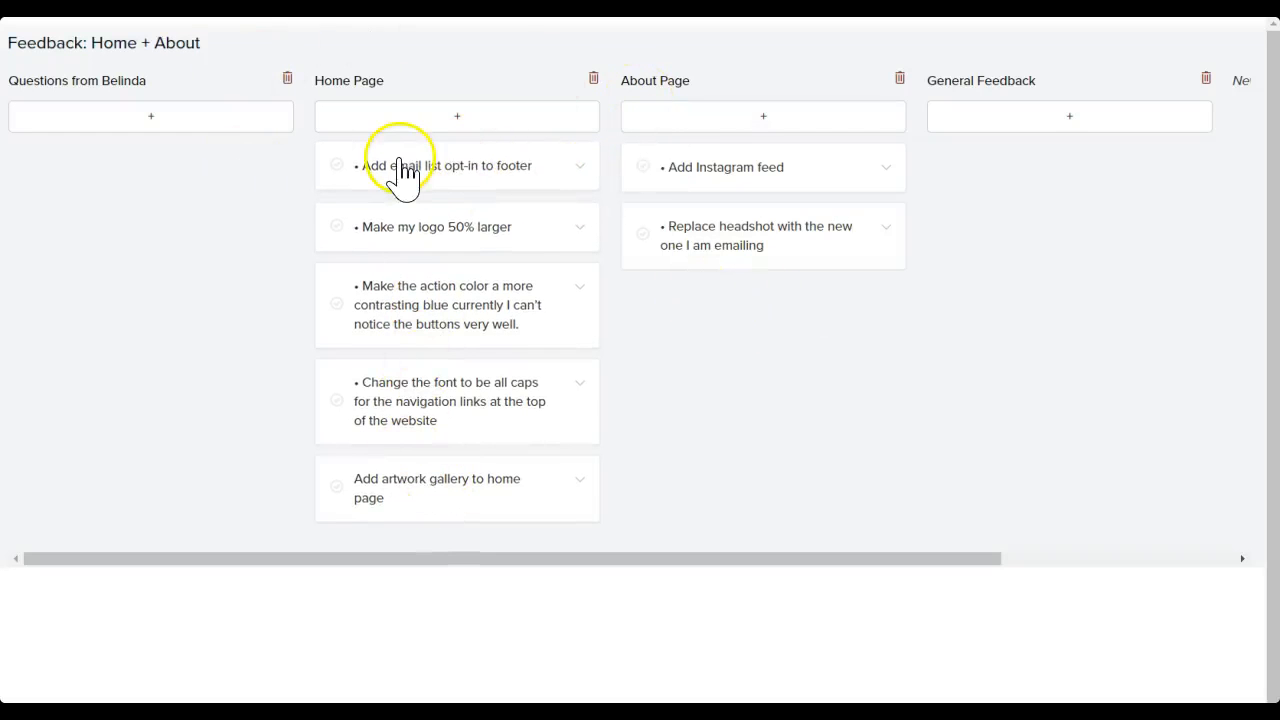
Step: Mark all five Home Page feedback items as complete
left_click(336, 165)
left_click(337, 225)
left_click(336, 302)
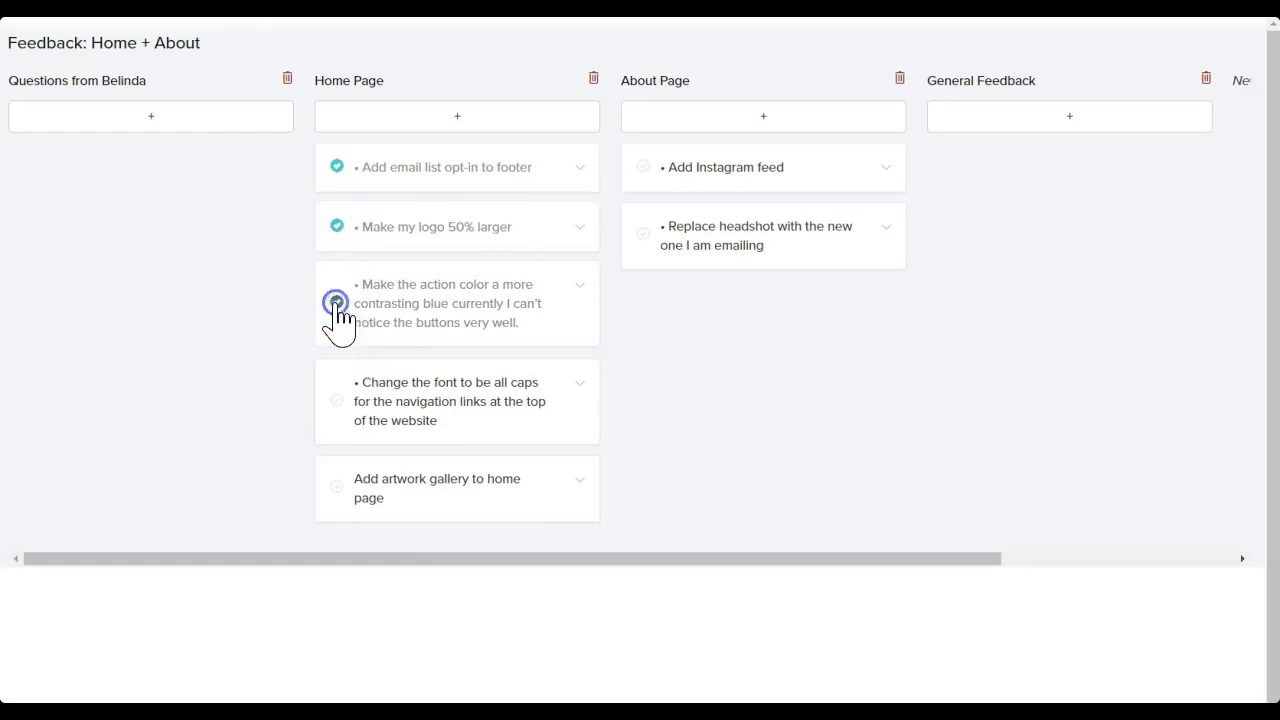
left_click(336, 400)
left_click(337, 484)
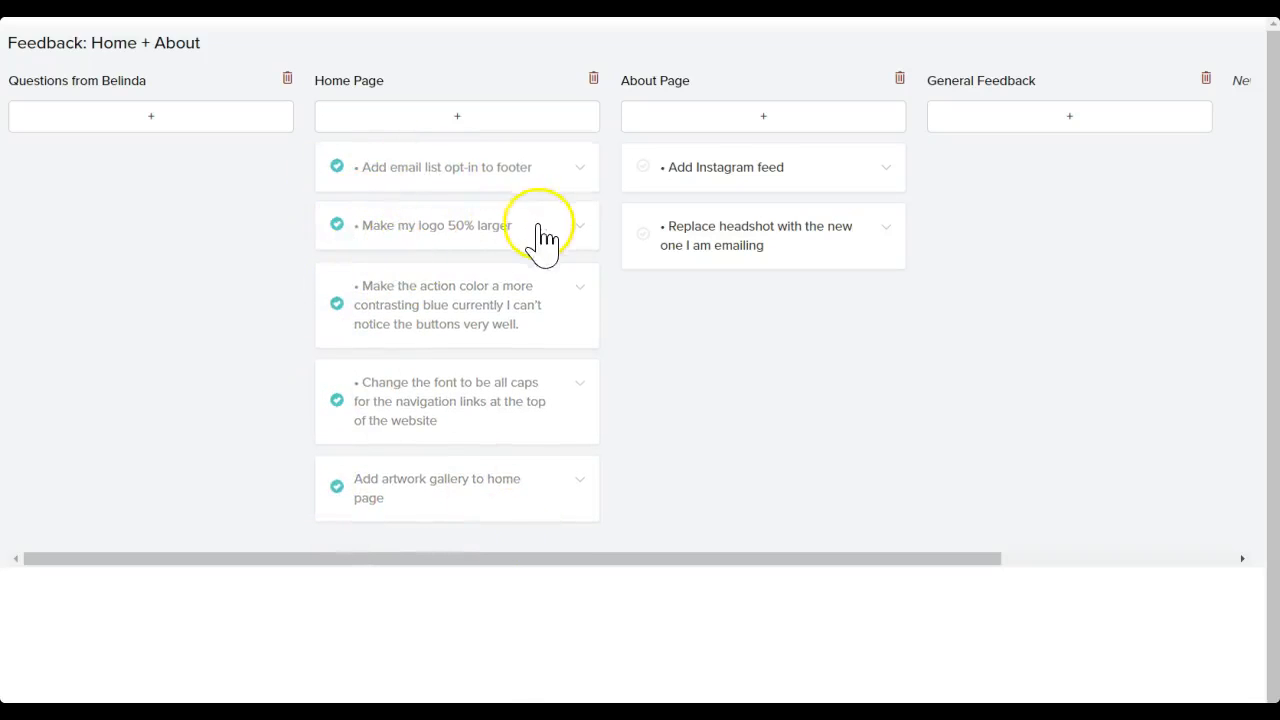
Step: Reopen "Make my logo 50% larger" and add a question requesting a higher resolution logo file because the current logo is blurry at a 50% increase
left_click(337, 226)
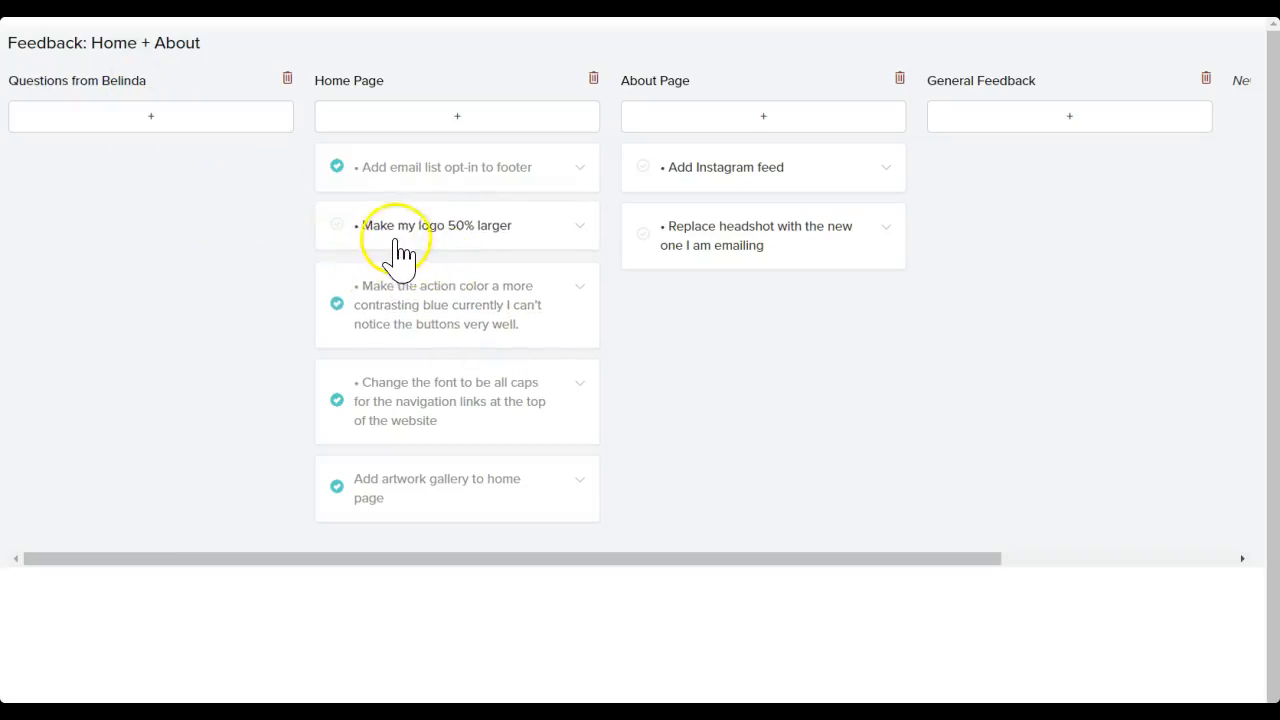
left_click(151, 118)
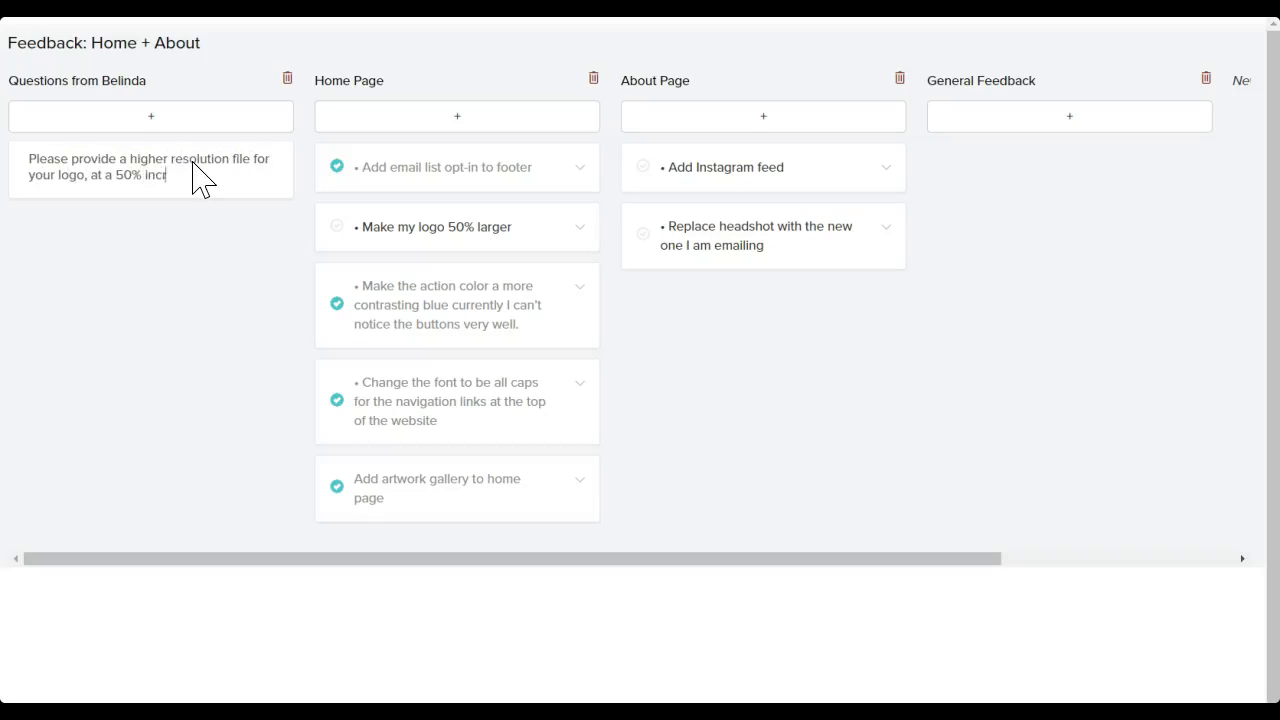
type("logo ")
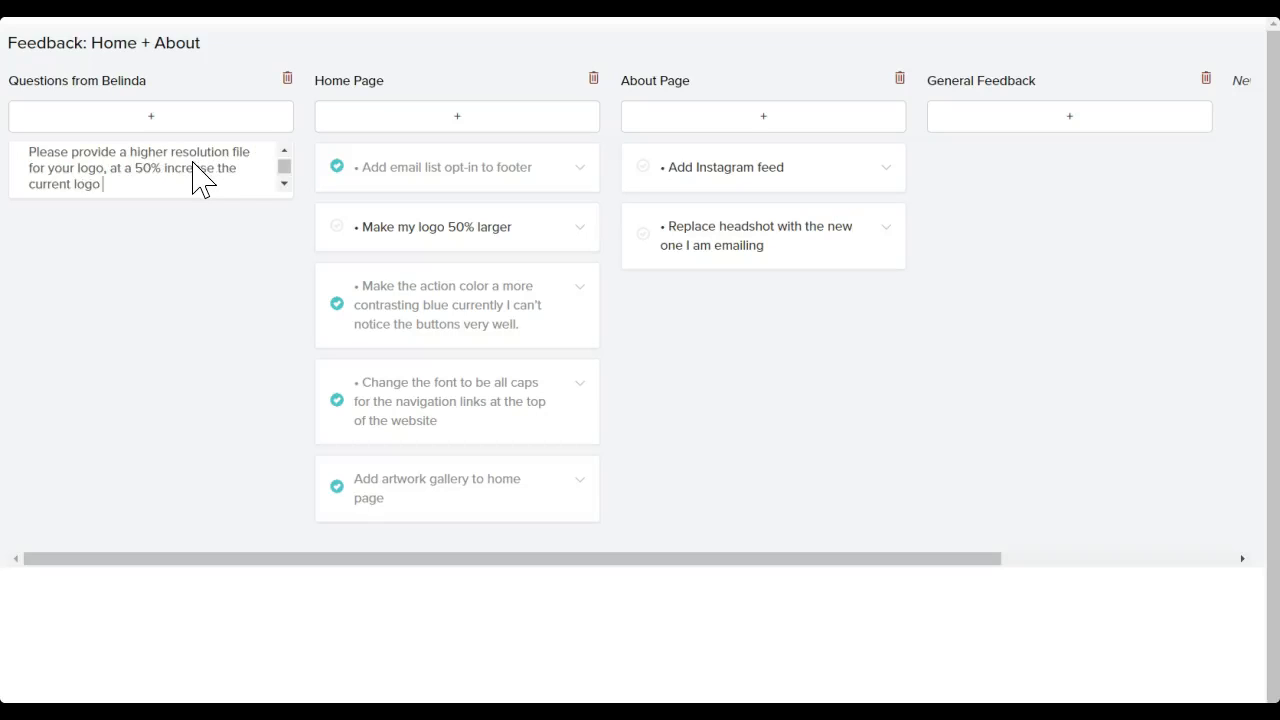
type("is blurry")
key("Return")
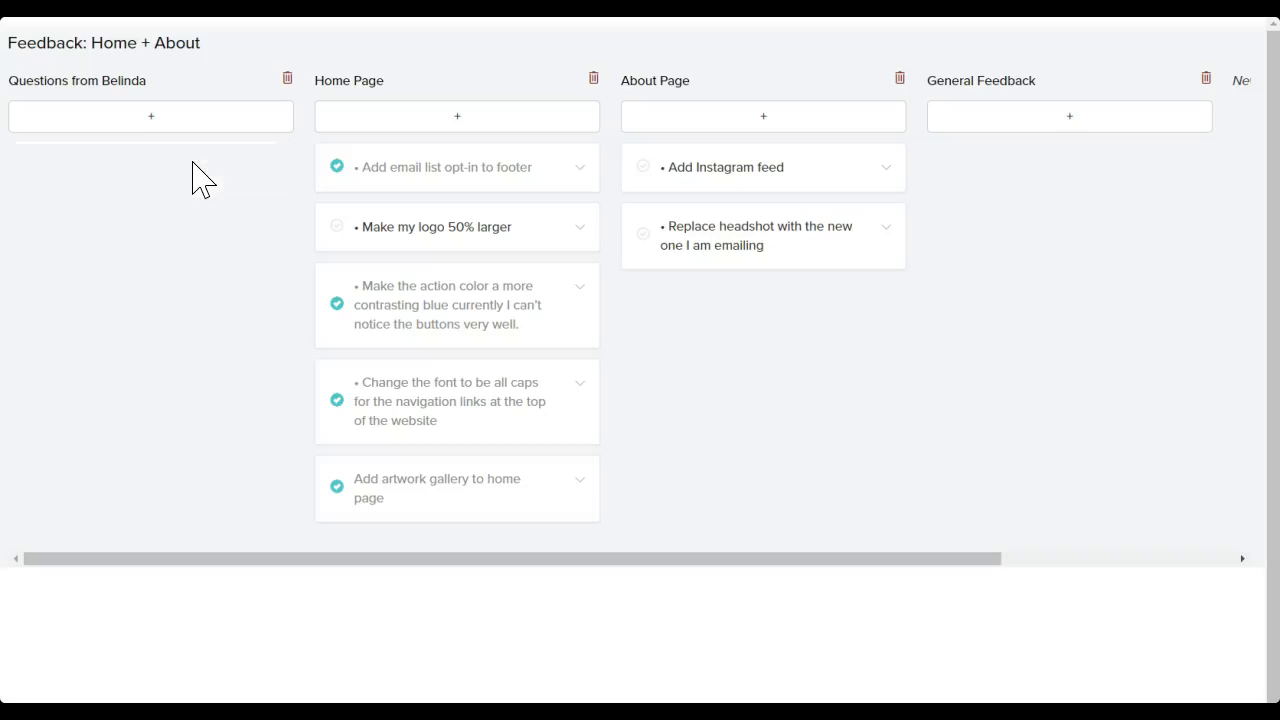
left_click(186, 121)
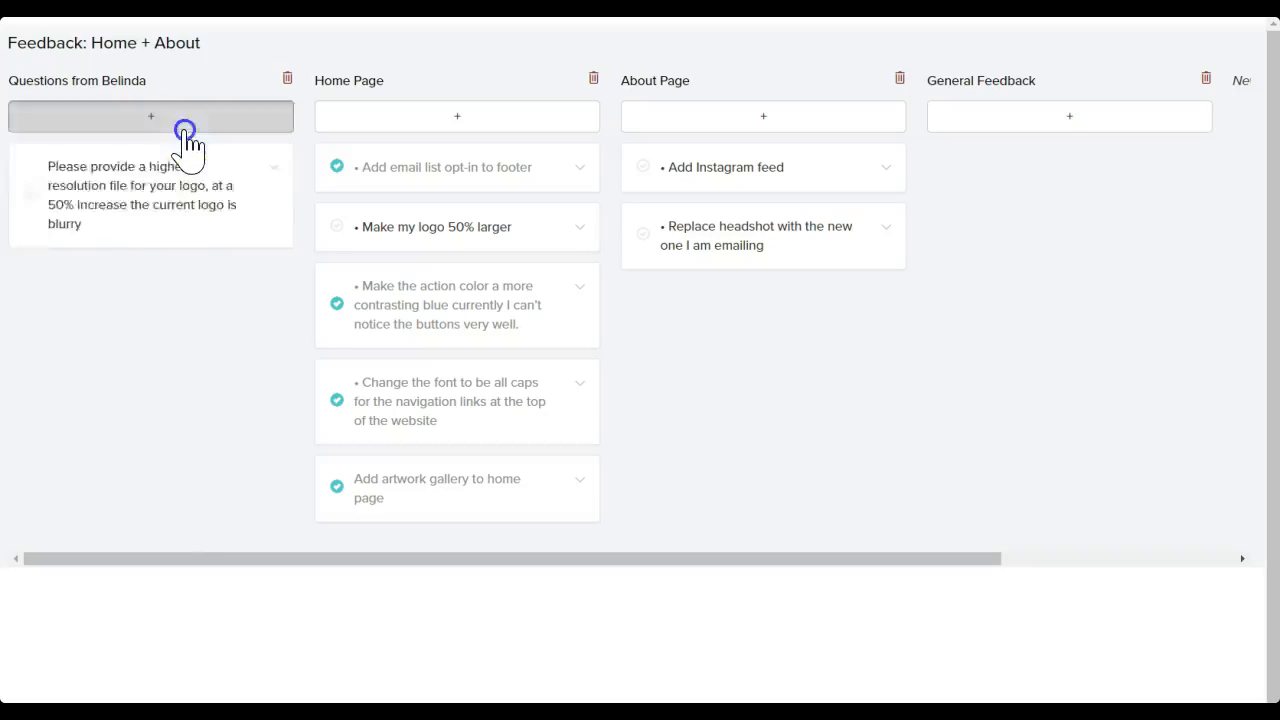
Step: Mark both About Page items, the Instagram feed and the headshot replacement, as complete
left_click(643, 166)
left_click(643, 233)
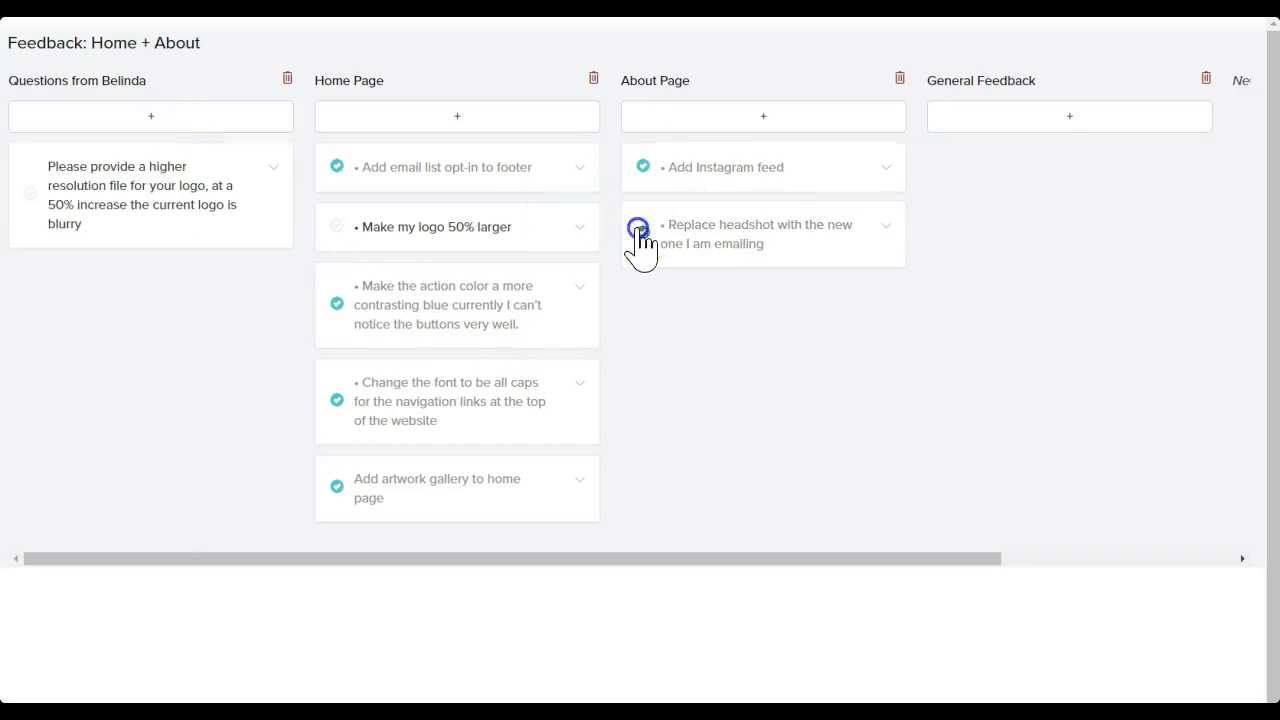
Step: Add the note "Your instagram feed is added but won't be activated until your launch day" to the designer's questions column
left_click(149, 116)
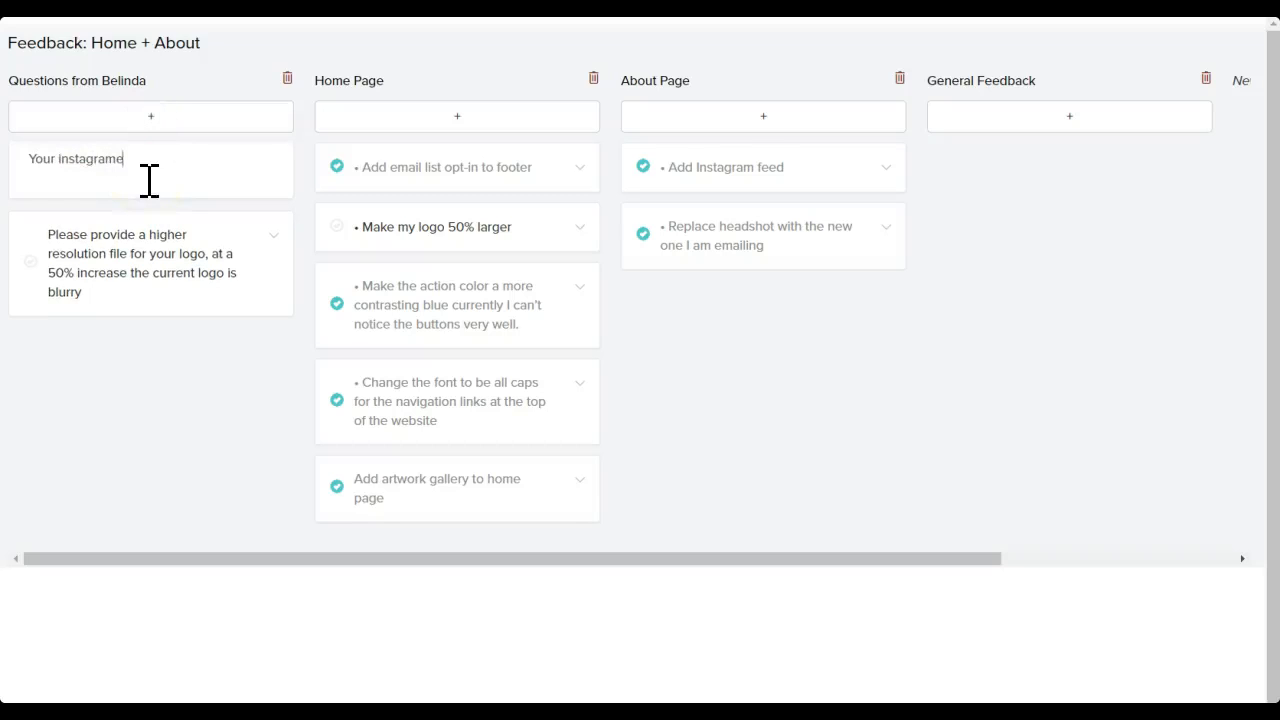
type("ut won't be activated until your launch day")
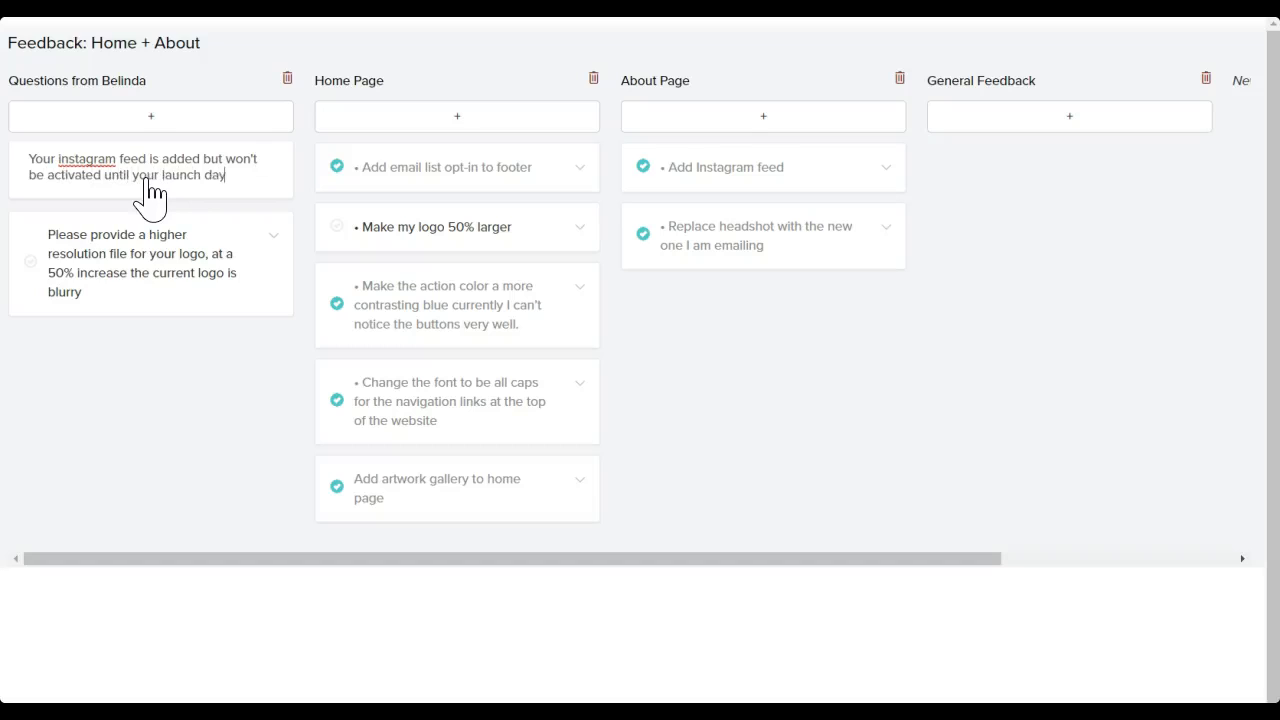
key("Return")
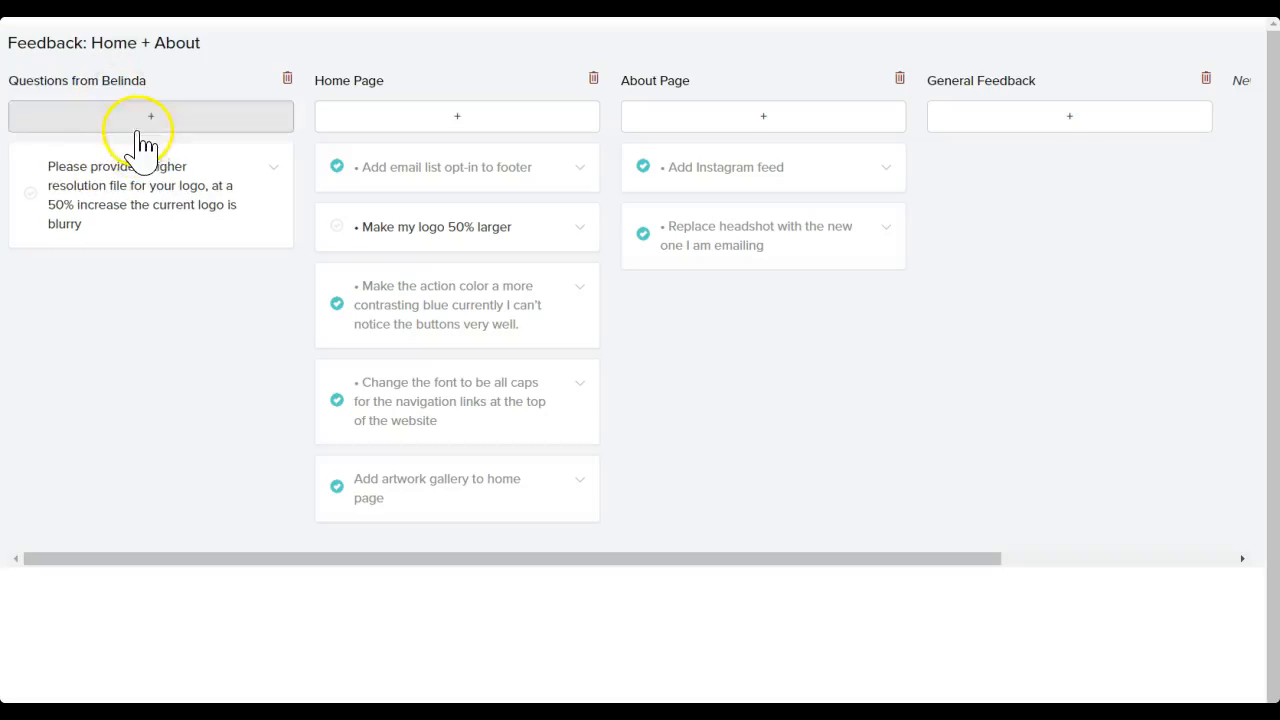
Step: Add the note "Your IG feed is added but won't be active until your launch day" to the designer's questions column
left_click(142, 130)
left_click(143, 155)
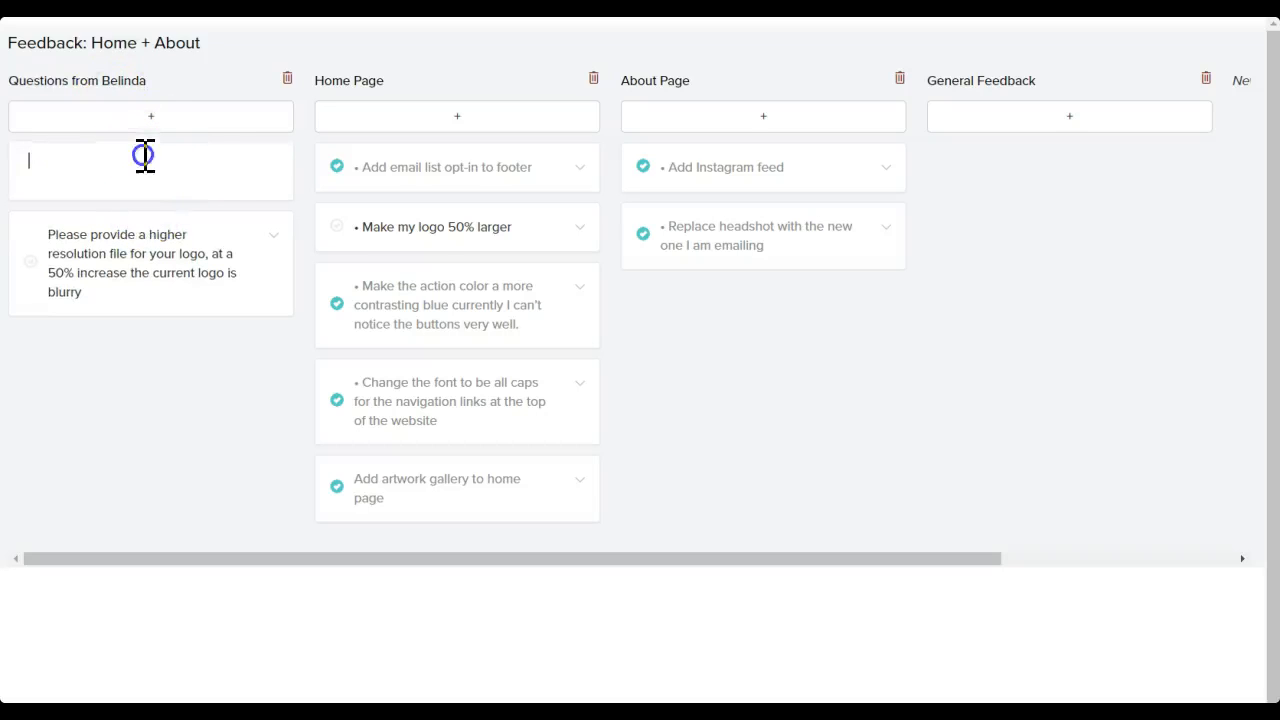
left_click(140, 475)
left_click(130, 115)
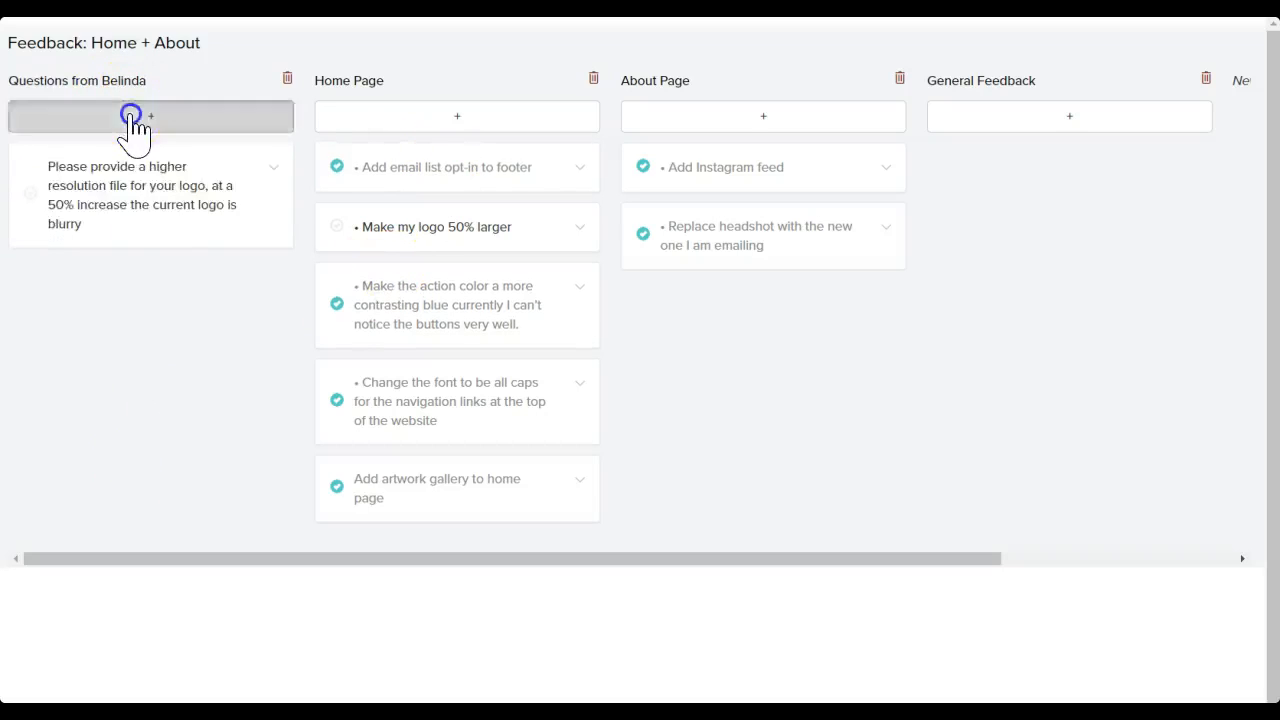
type("Yo")
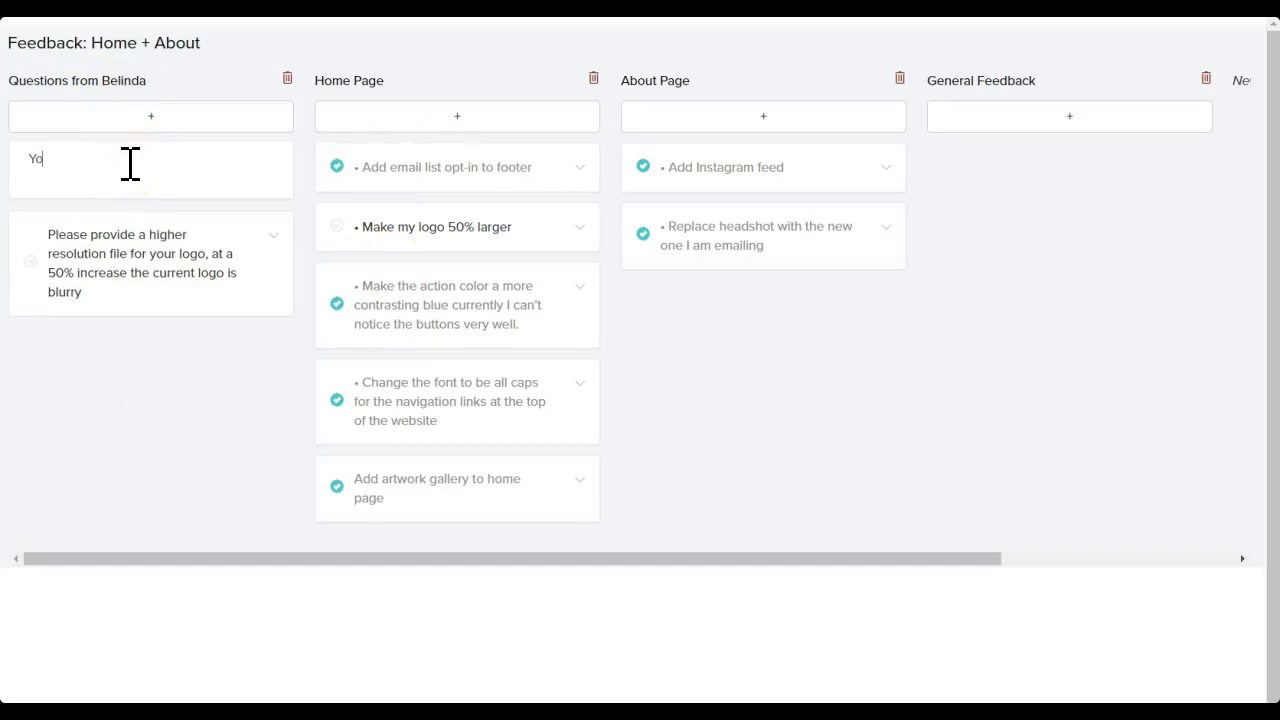
type("ur")
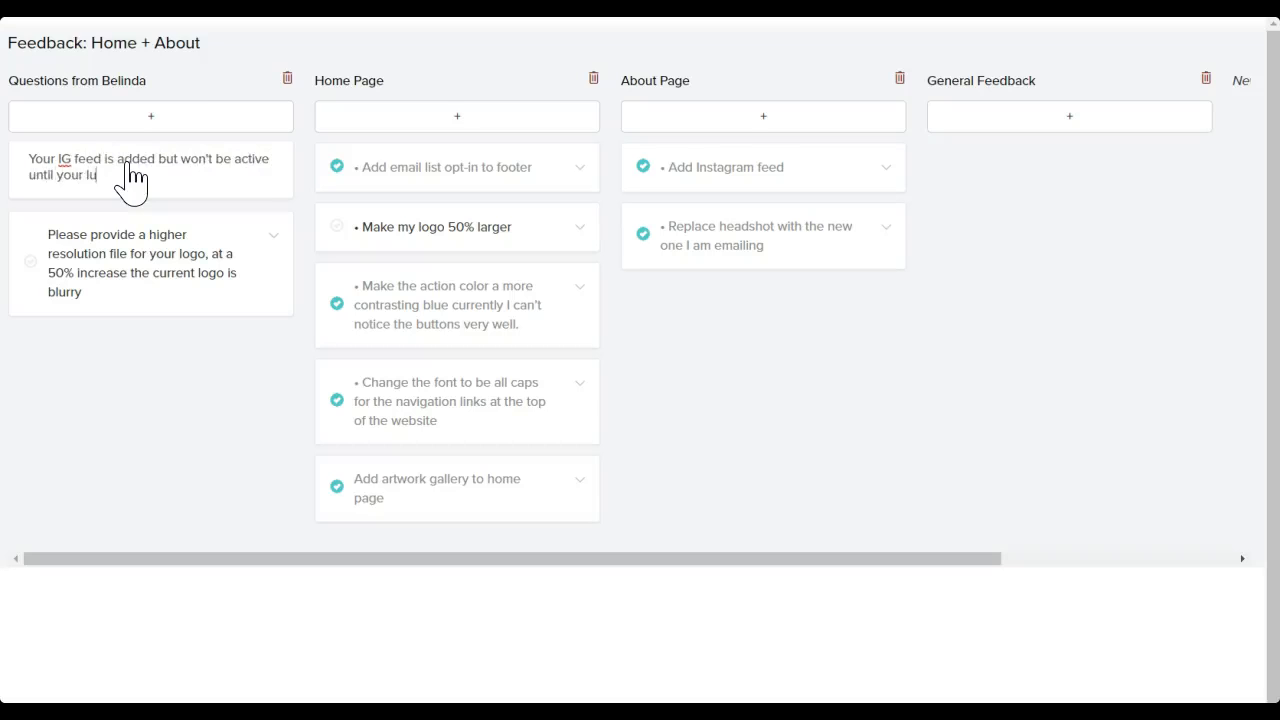
key("Return")
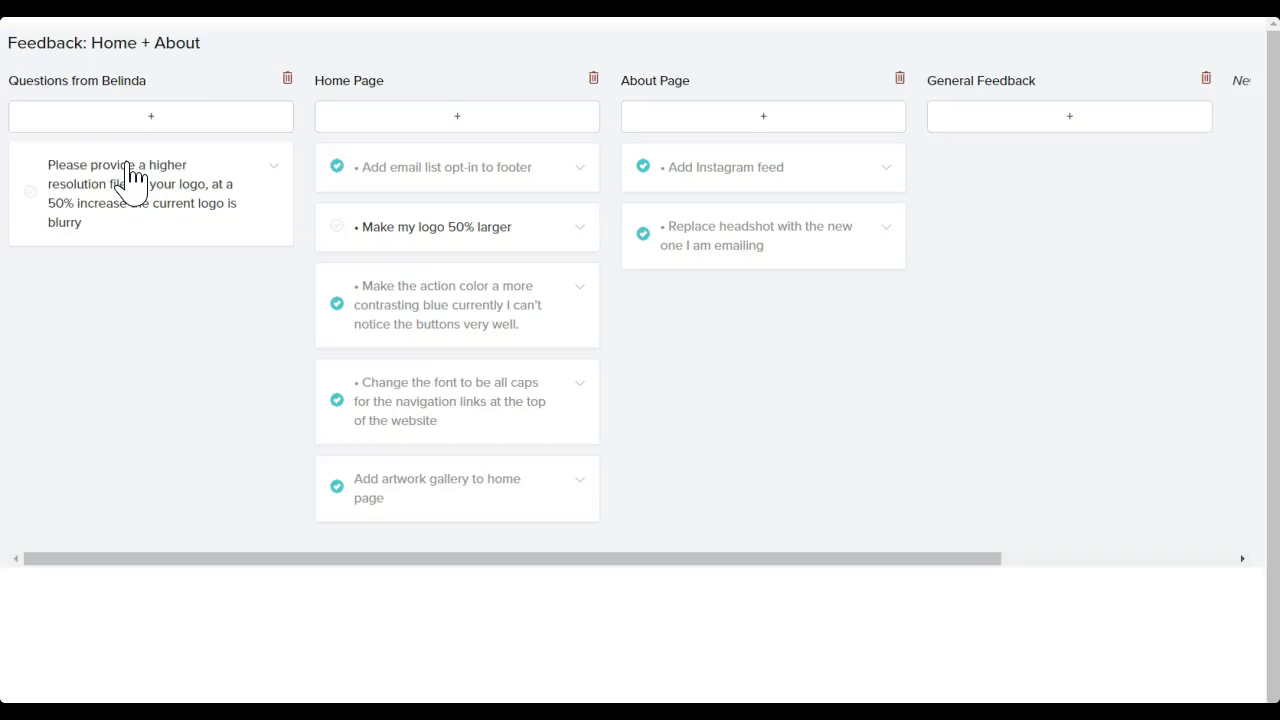
left_click(152, 118)
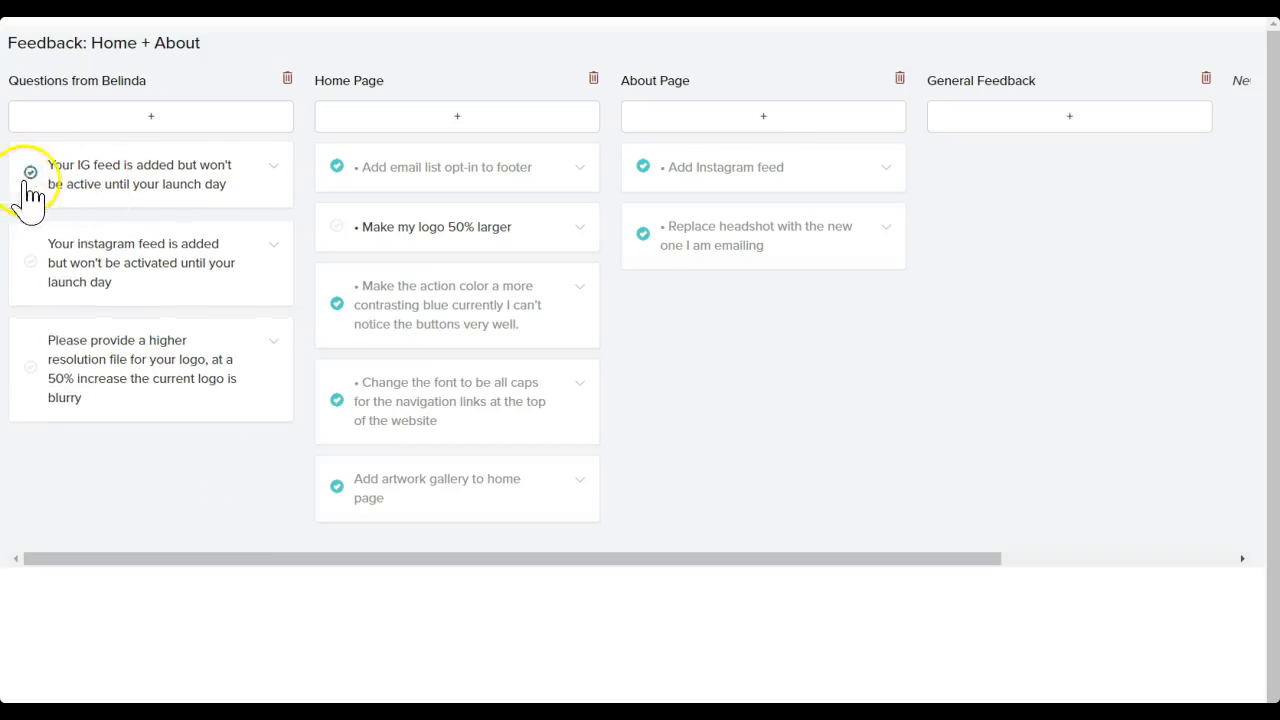
Step: Delete the duplicate note beginning "Your instagram feed is added" from the designer's questions column
left_click(270, 246)
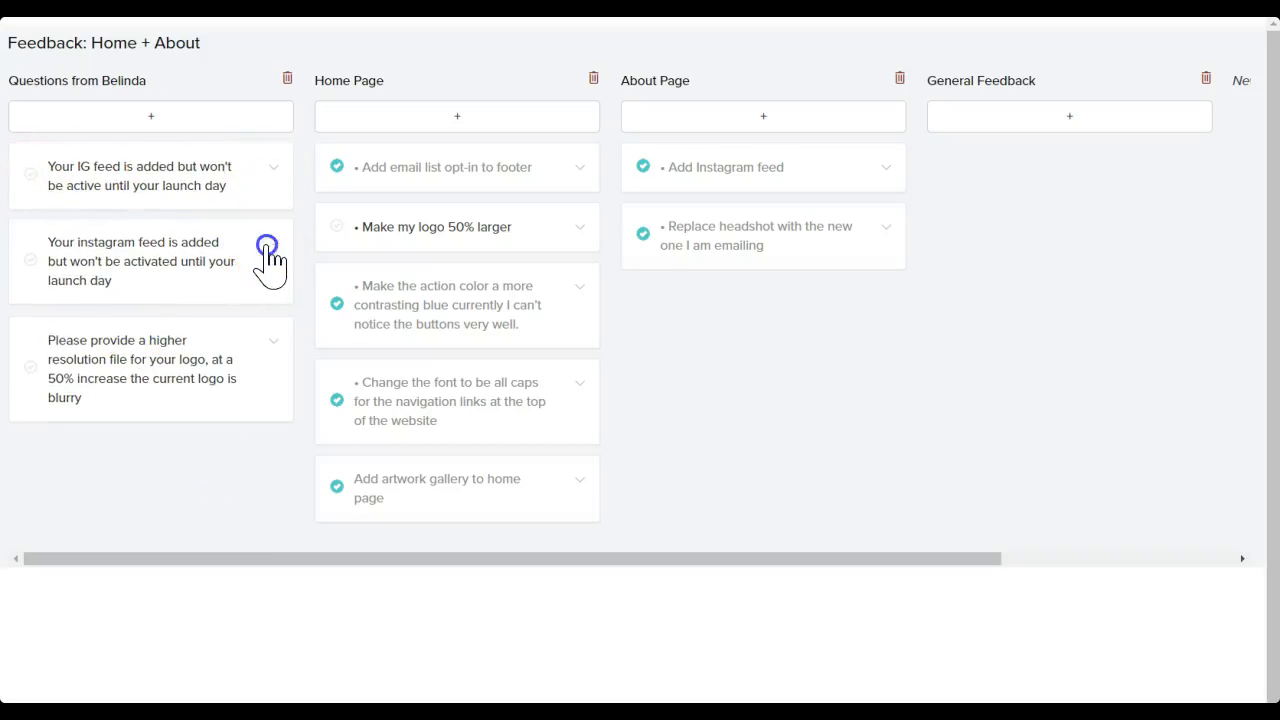
left_click(237, 300)
left_click(221, 449)
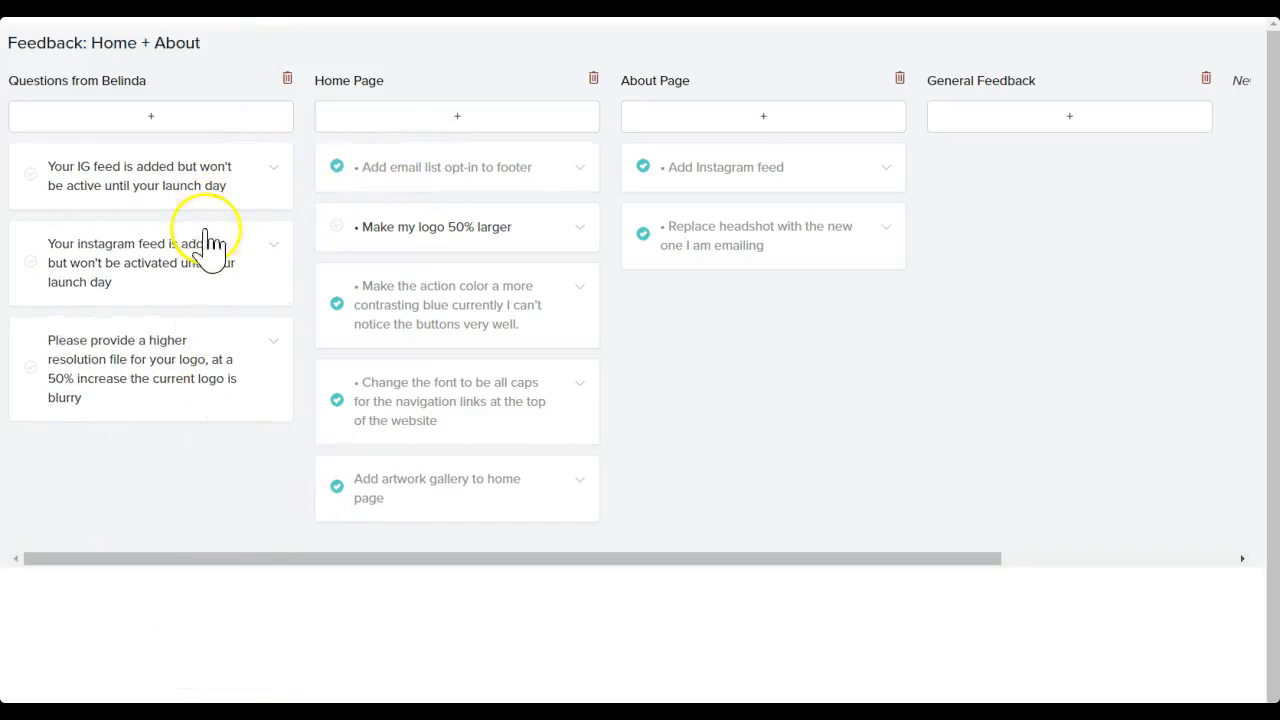
Step: Prefix the IG feed note with "UPDATE: That's totally fine.", save it and mark it as complete
left_click(163, 118)
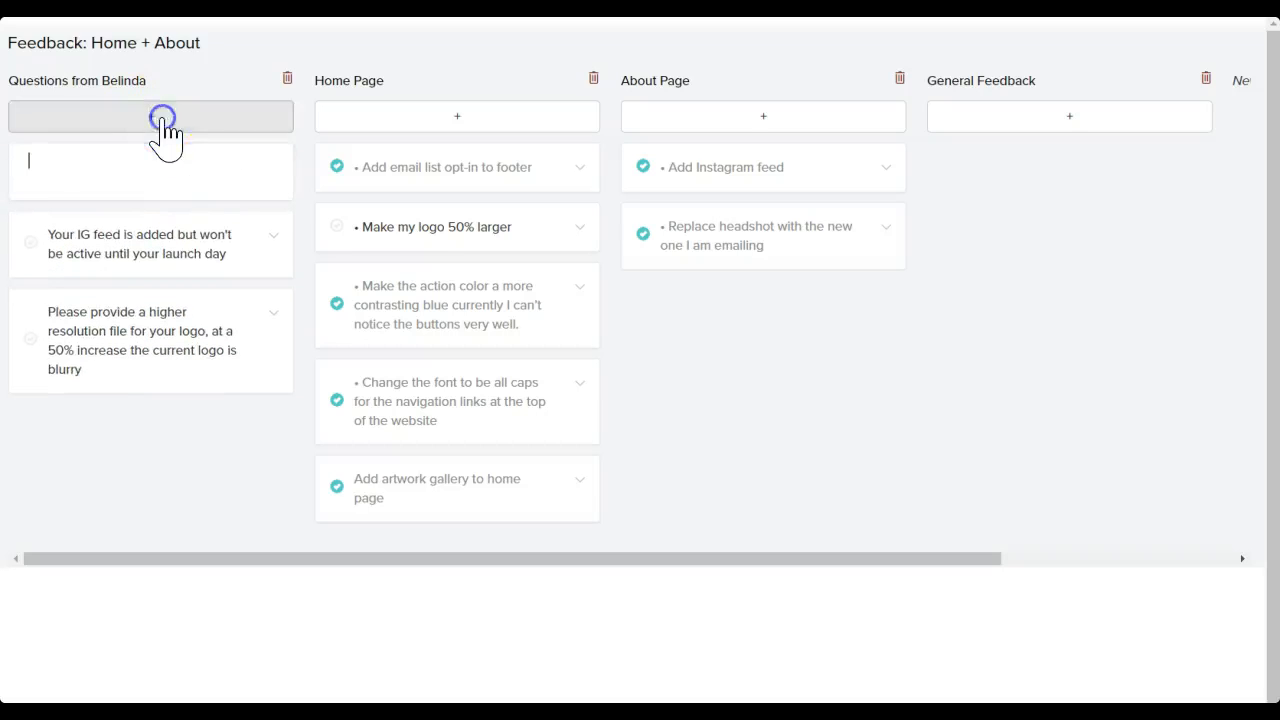
left_click(178, 177)
left_click(767, 318)
left_click(795, 299)
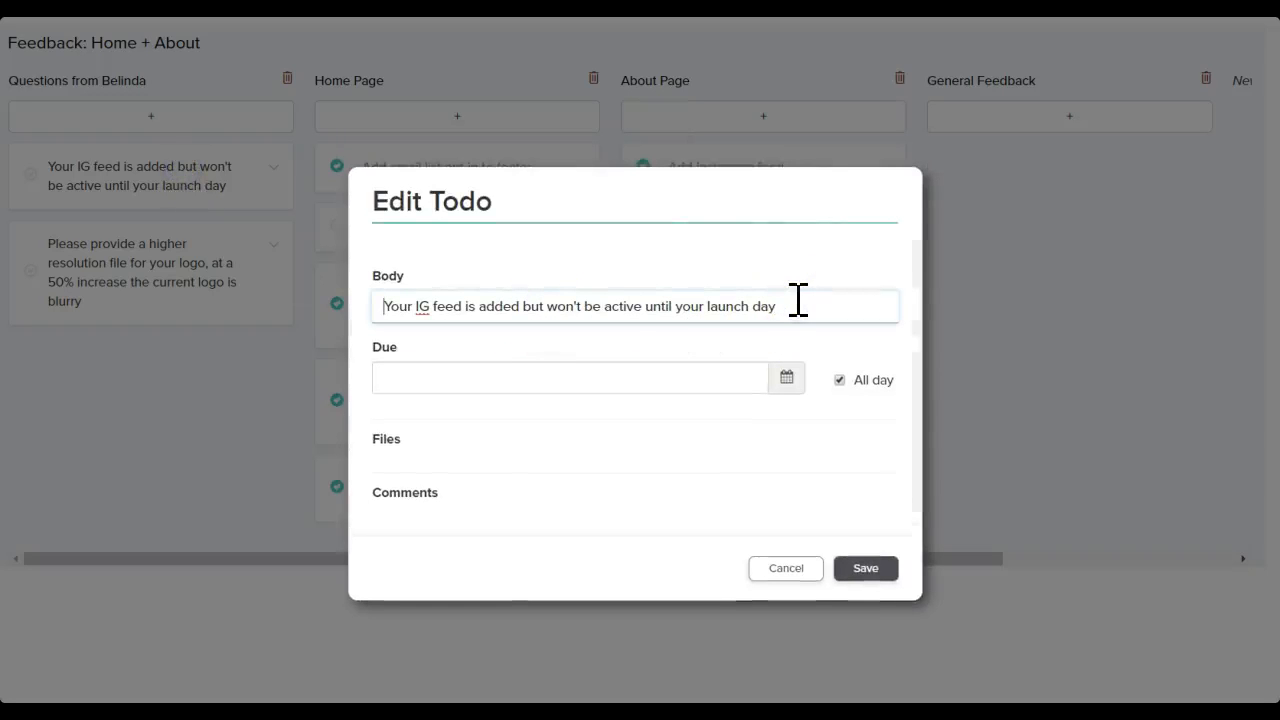
key("Home")
type("UPDATE:")
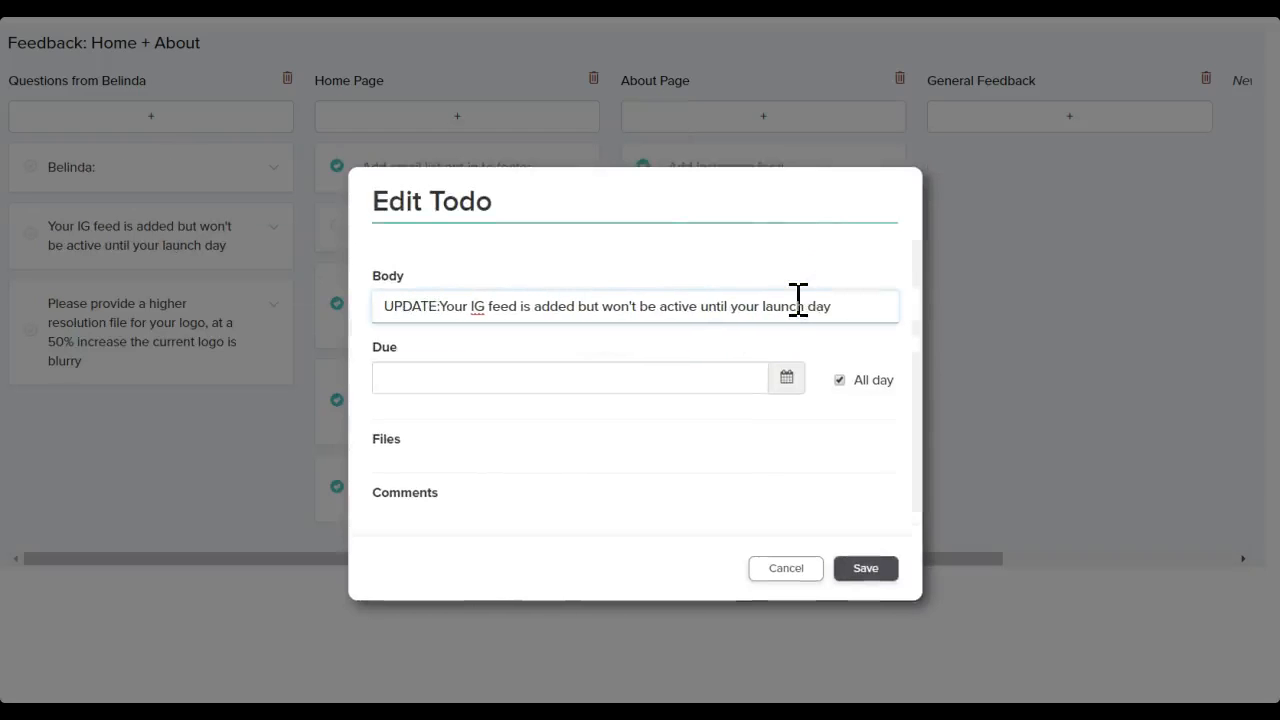
left_click(823, 298)
type("That's totally fine.")
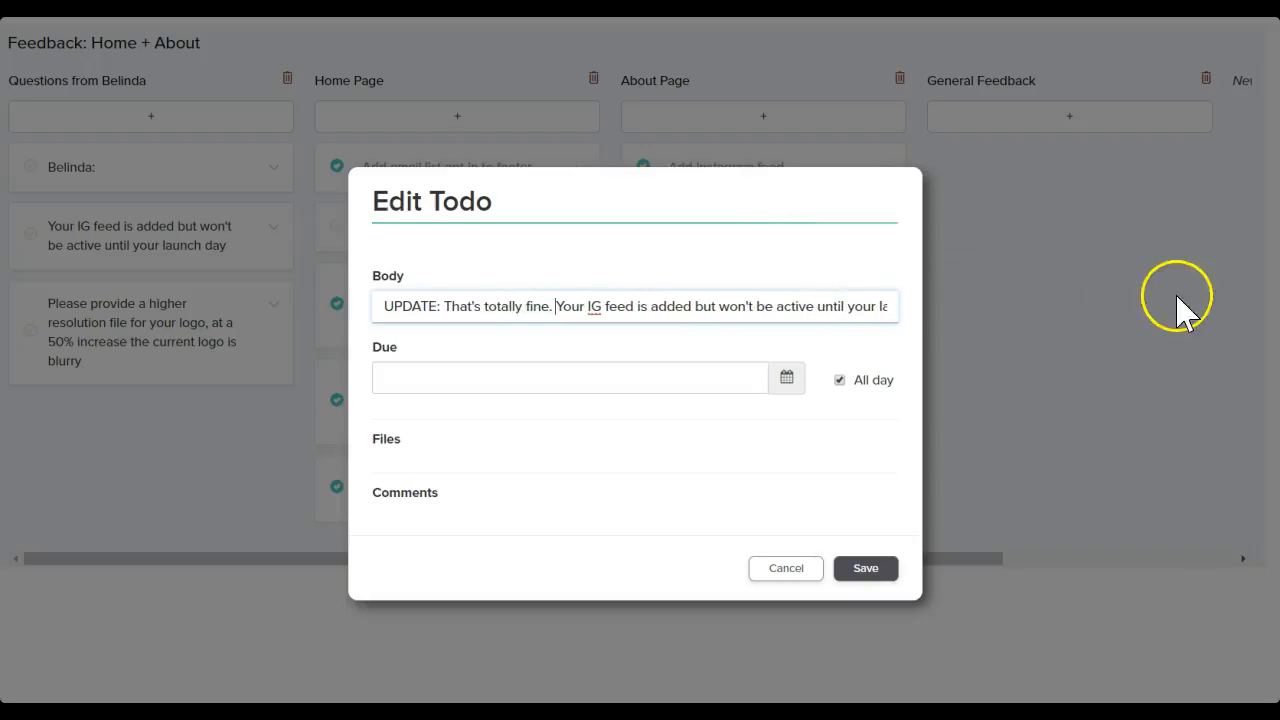
left_click(862, 568)
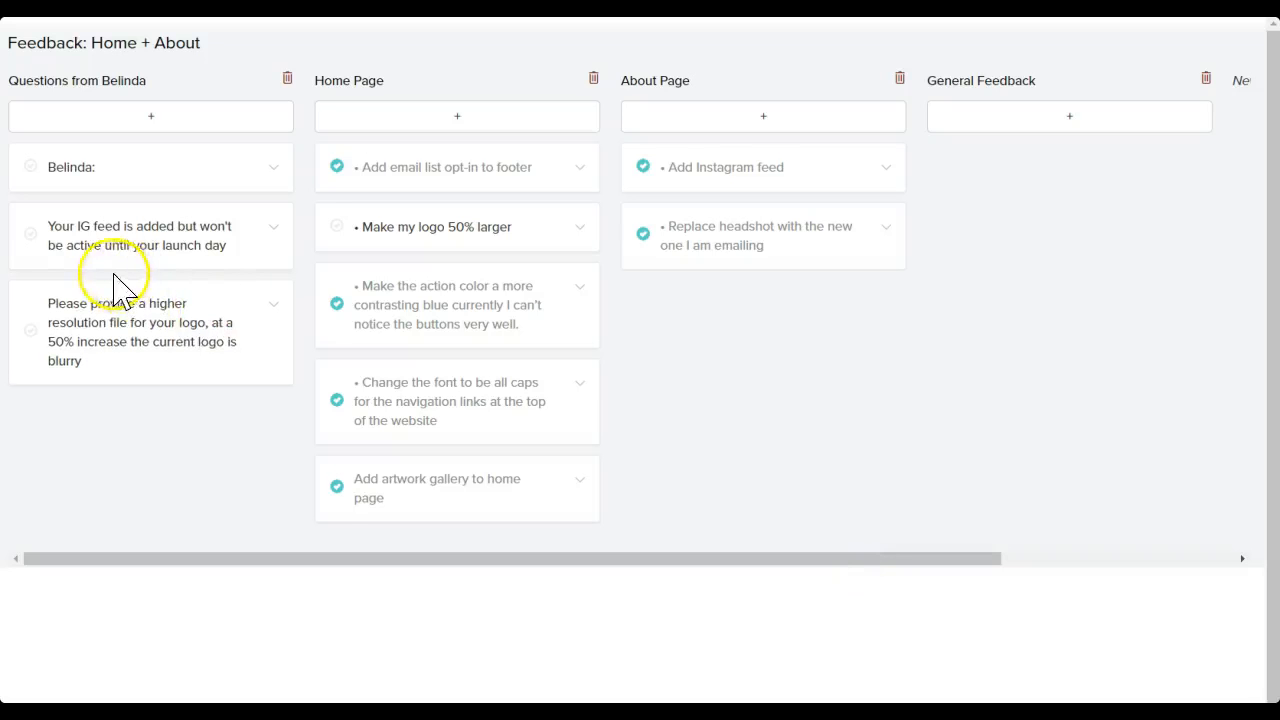
left_click(31, 299)
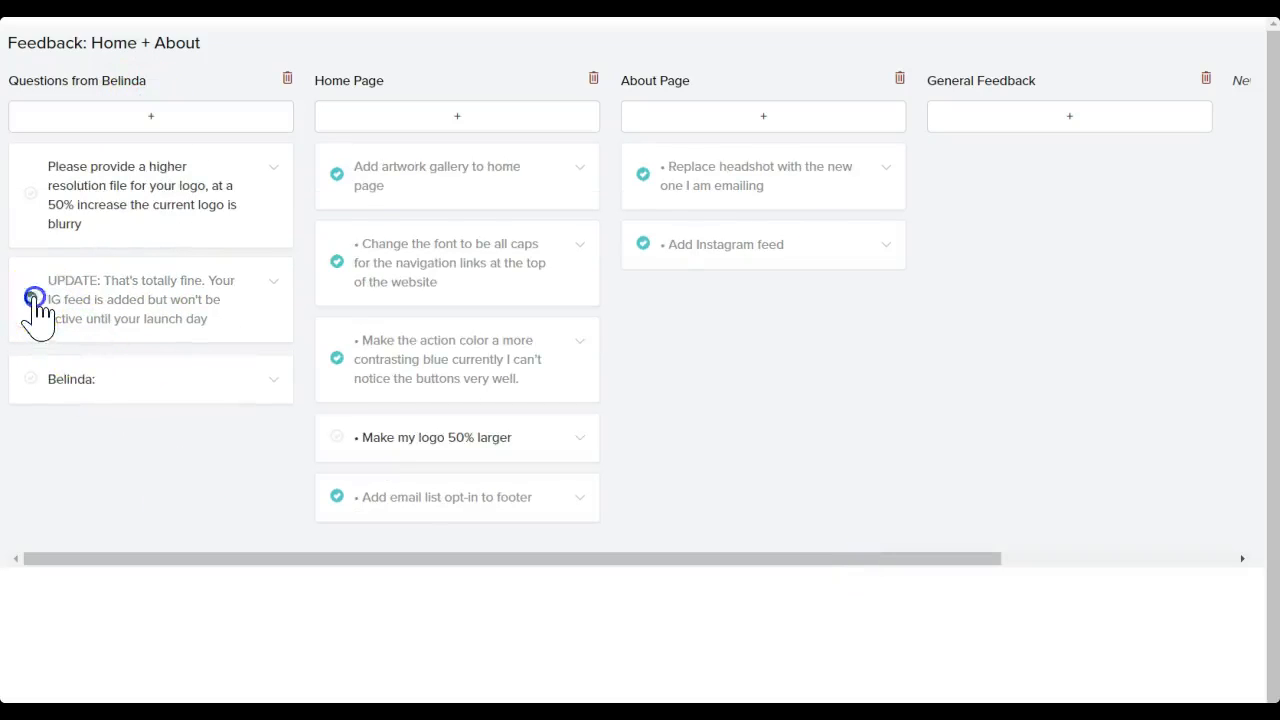
Step: Delete the leftover note containing only the designer's name from the questions column
left_click(280, 378)
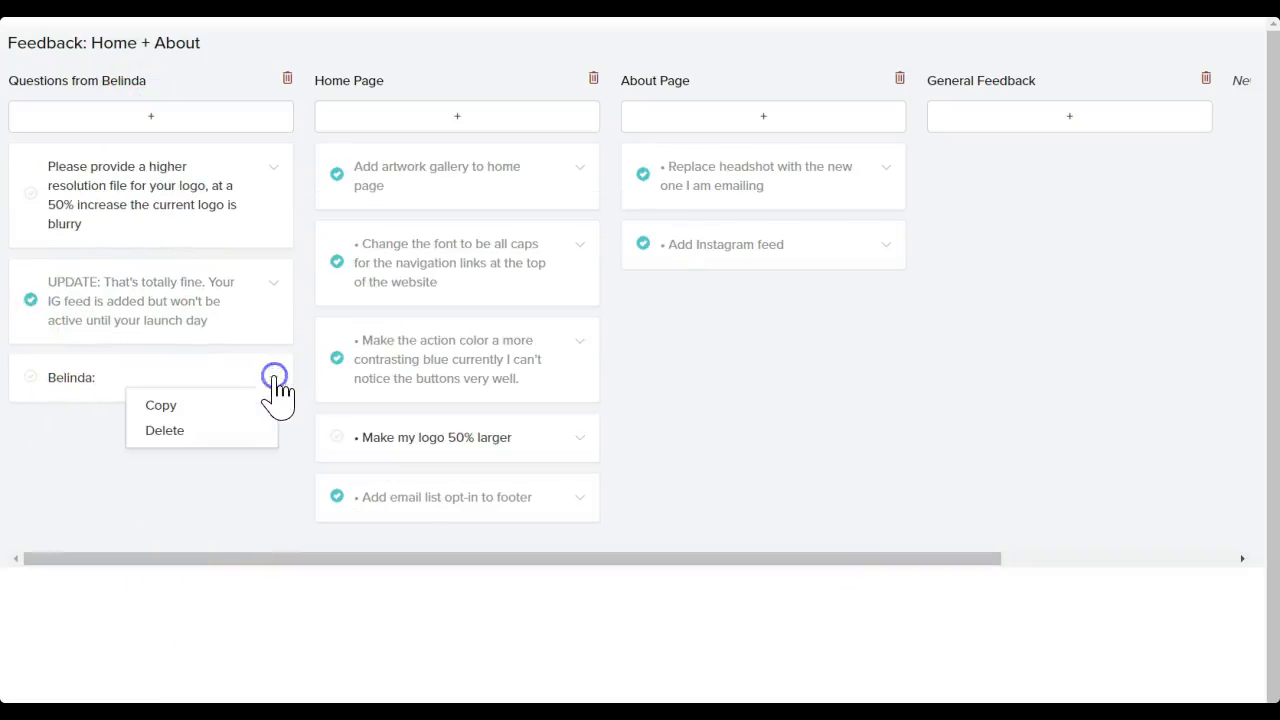
left_click(222, 431)
left_click(204, 470)
left_click(823, 347)
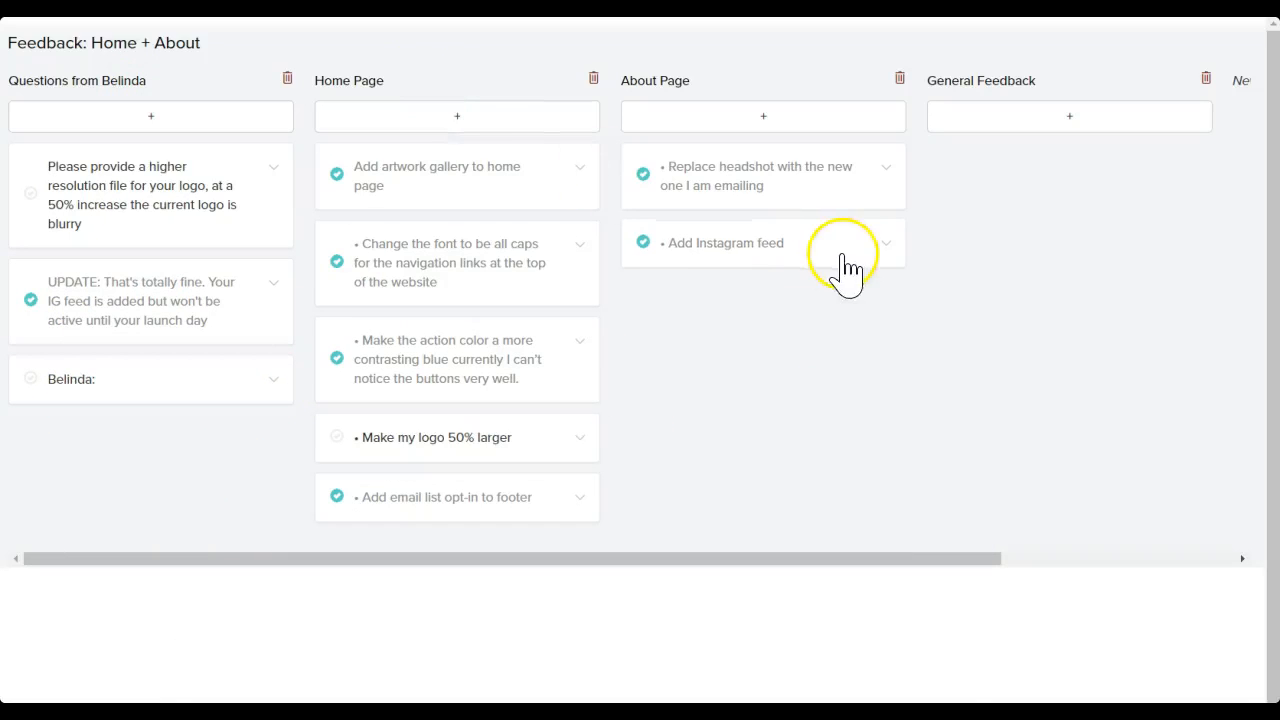